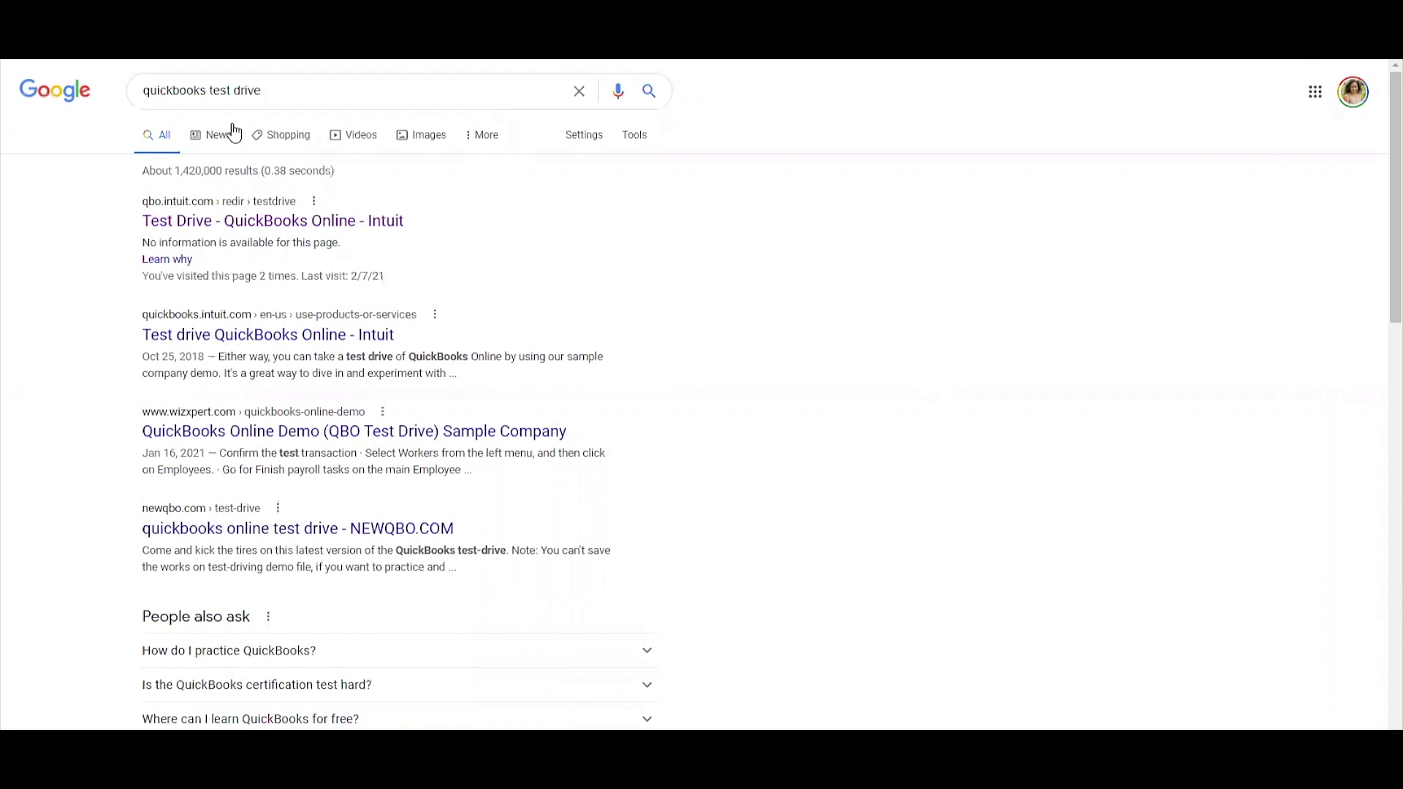
Select the entire Google search query text.
left_click_drag(262, 94, 139, 101)
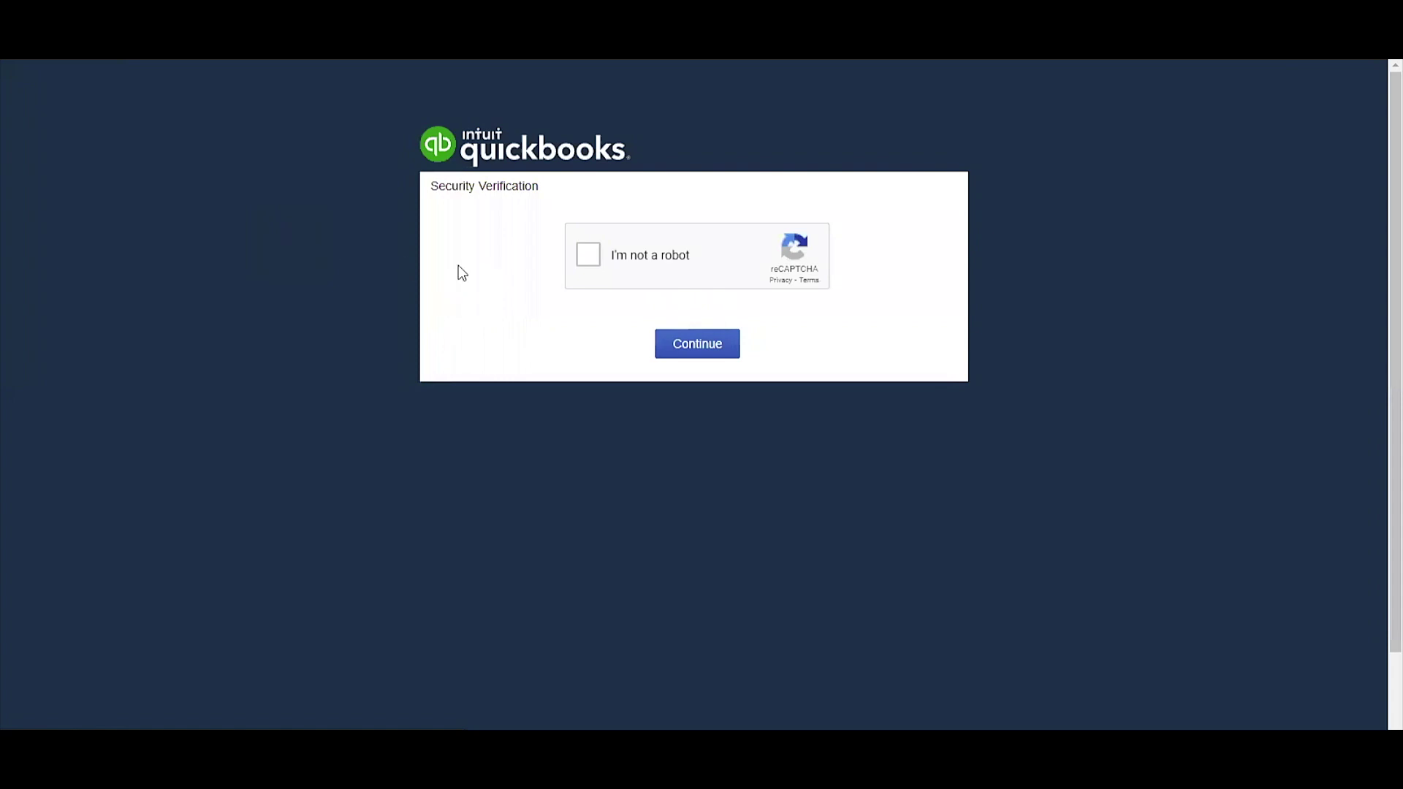
Pass the 'I'm not a robot' check and continue to the sample company.
left_click(587, 256)
left_click(695, 349)
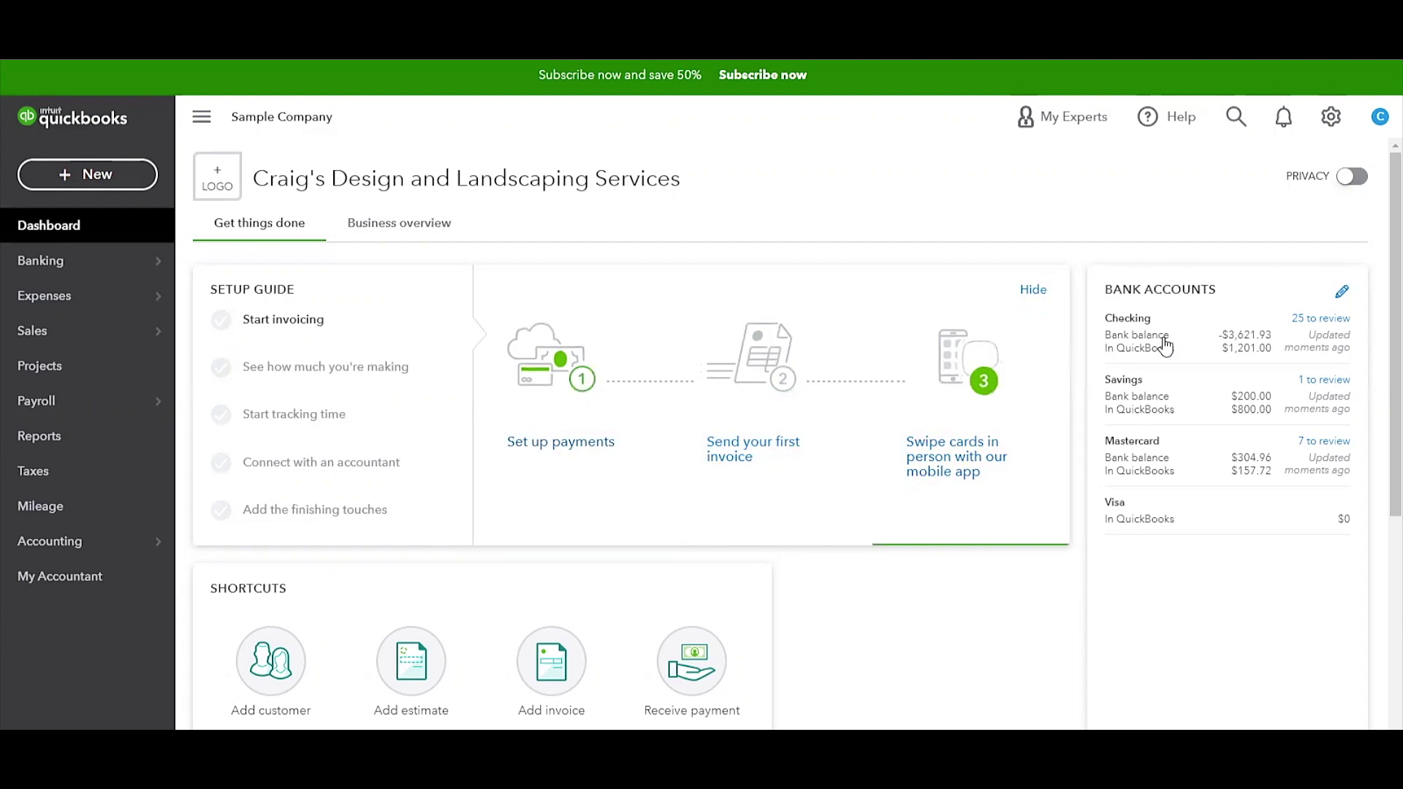
Go to the Banking page for Checking and dismiss the bank-connection pop-up.
left_click(1196, 344)
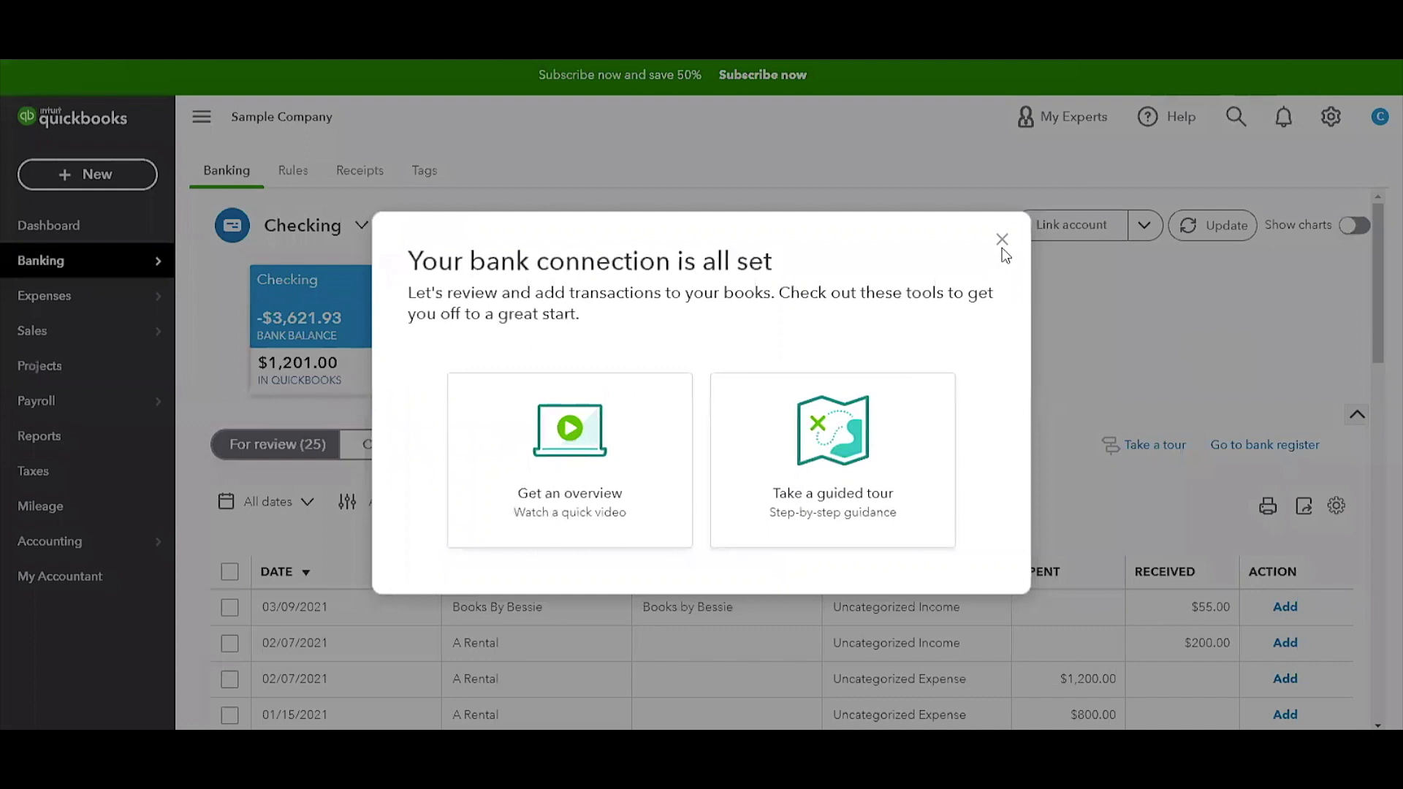
left_click(1002, 241)
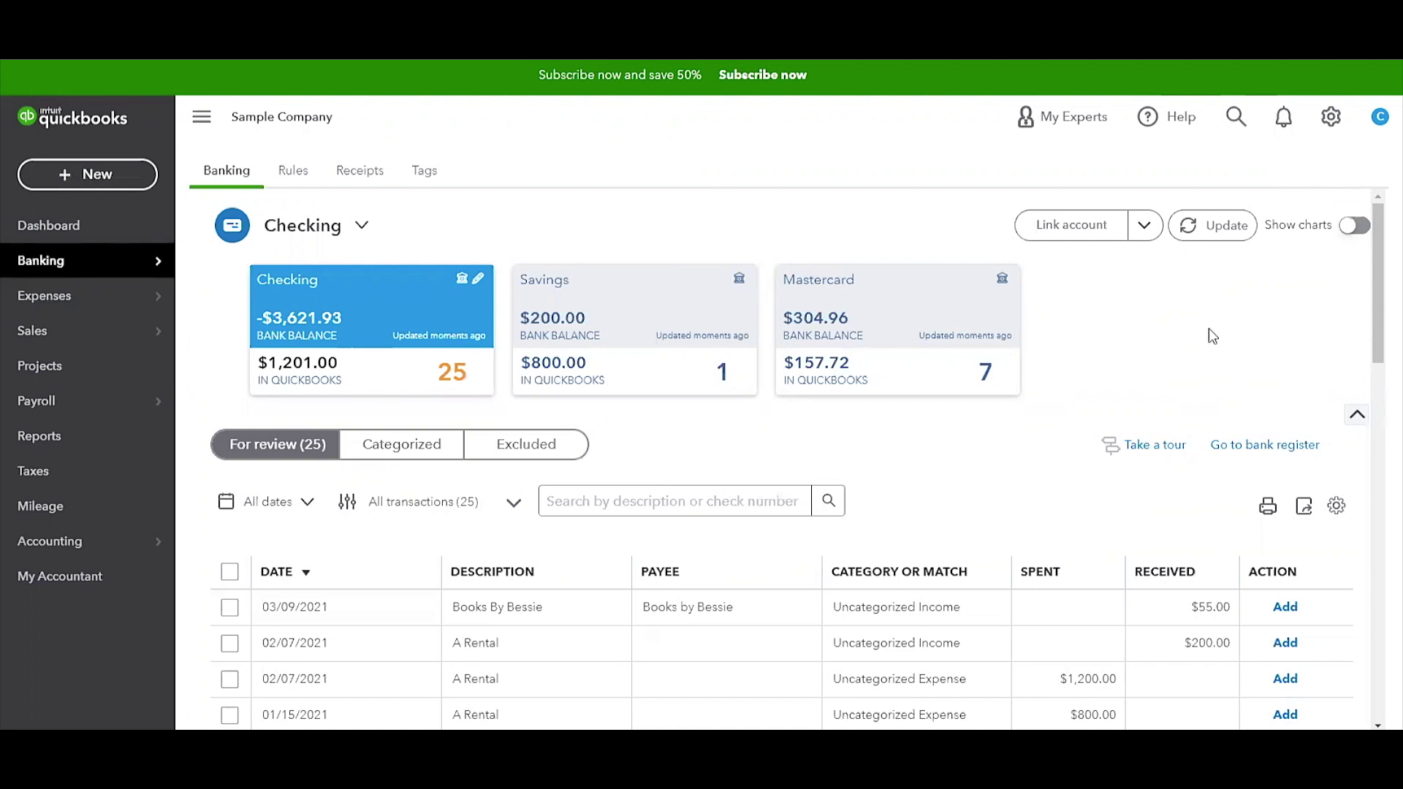
Expand the $55.00 Books By Bessie deposit and set its category to Office Expenses.
left_click(714, 620)
scroll(714, 620, "down", 3)
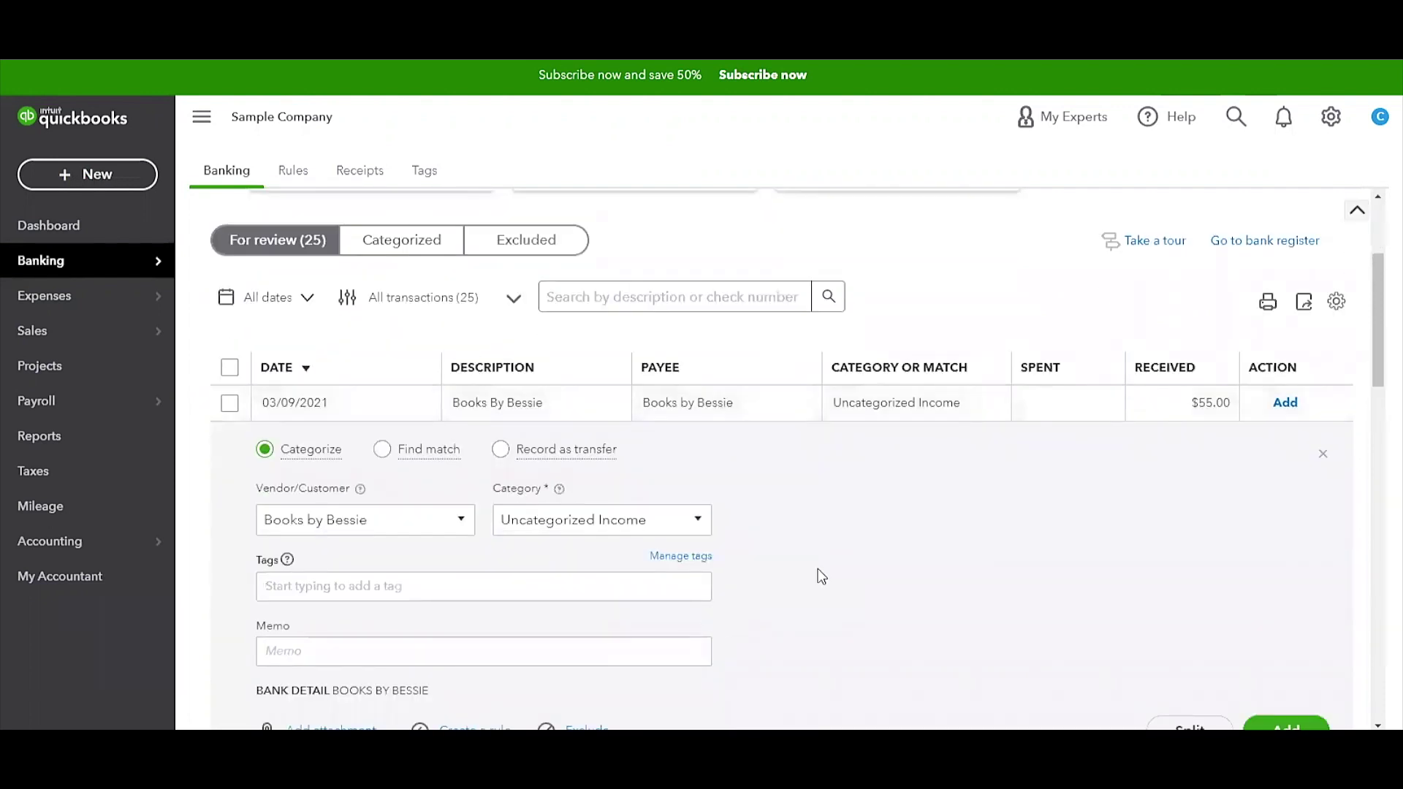
left_click(650, 526)
type("of")
key("Return")
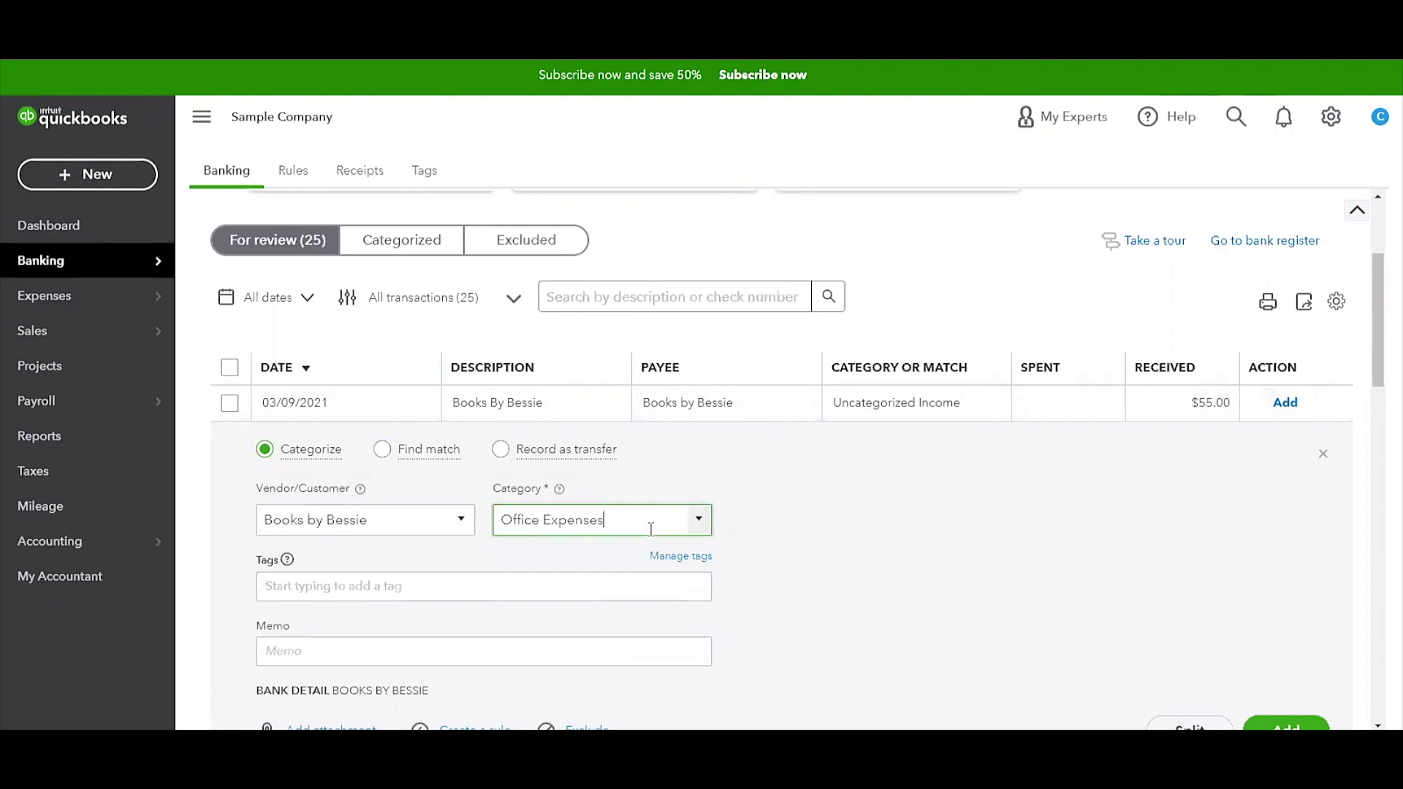
left_click(835, 649)
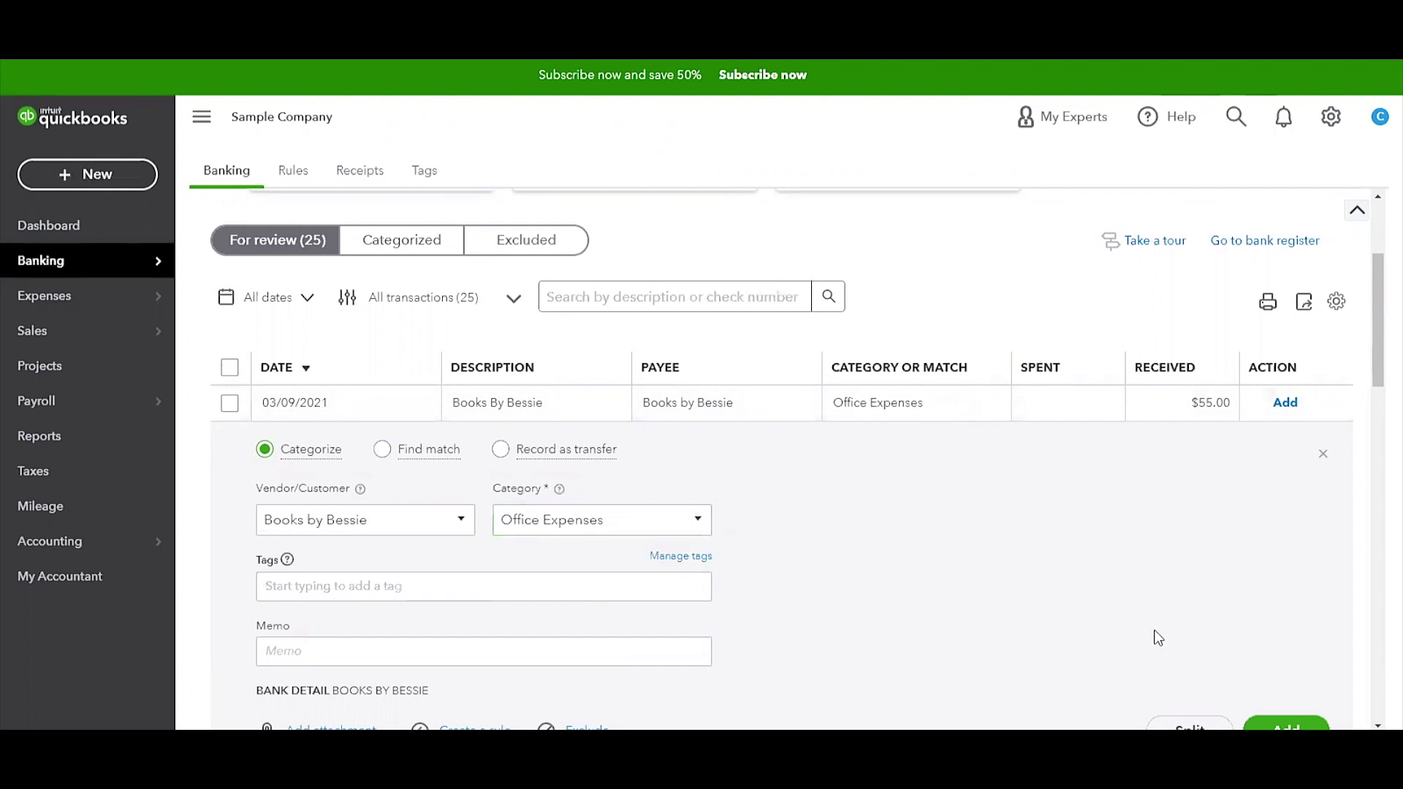
Change the deposit's category to Advertising and add it.
left_click(620, 519)
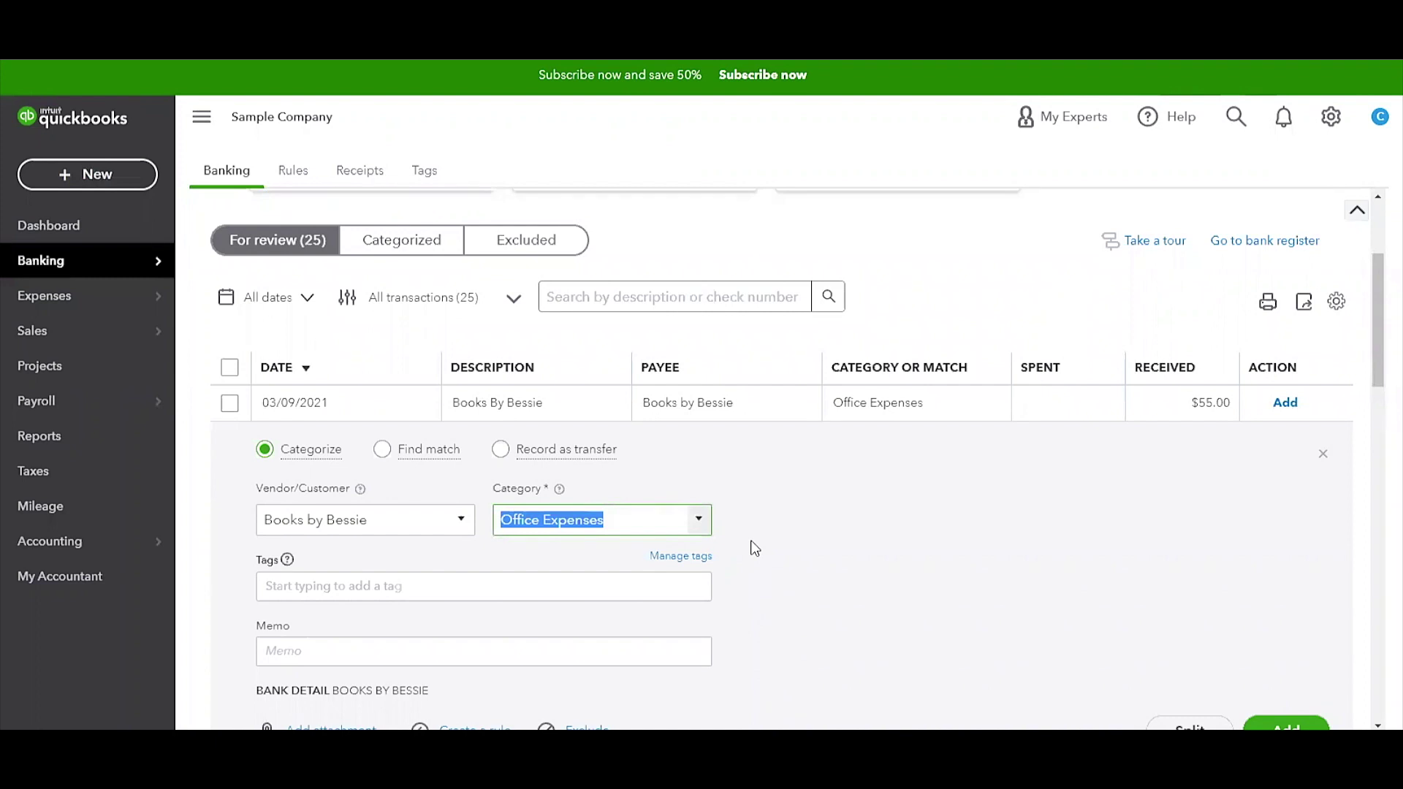
type("Advertising")
key("Return")
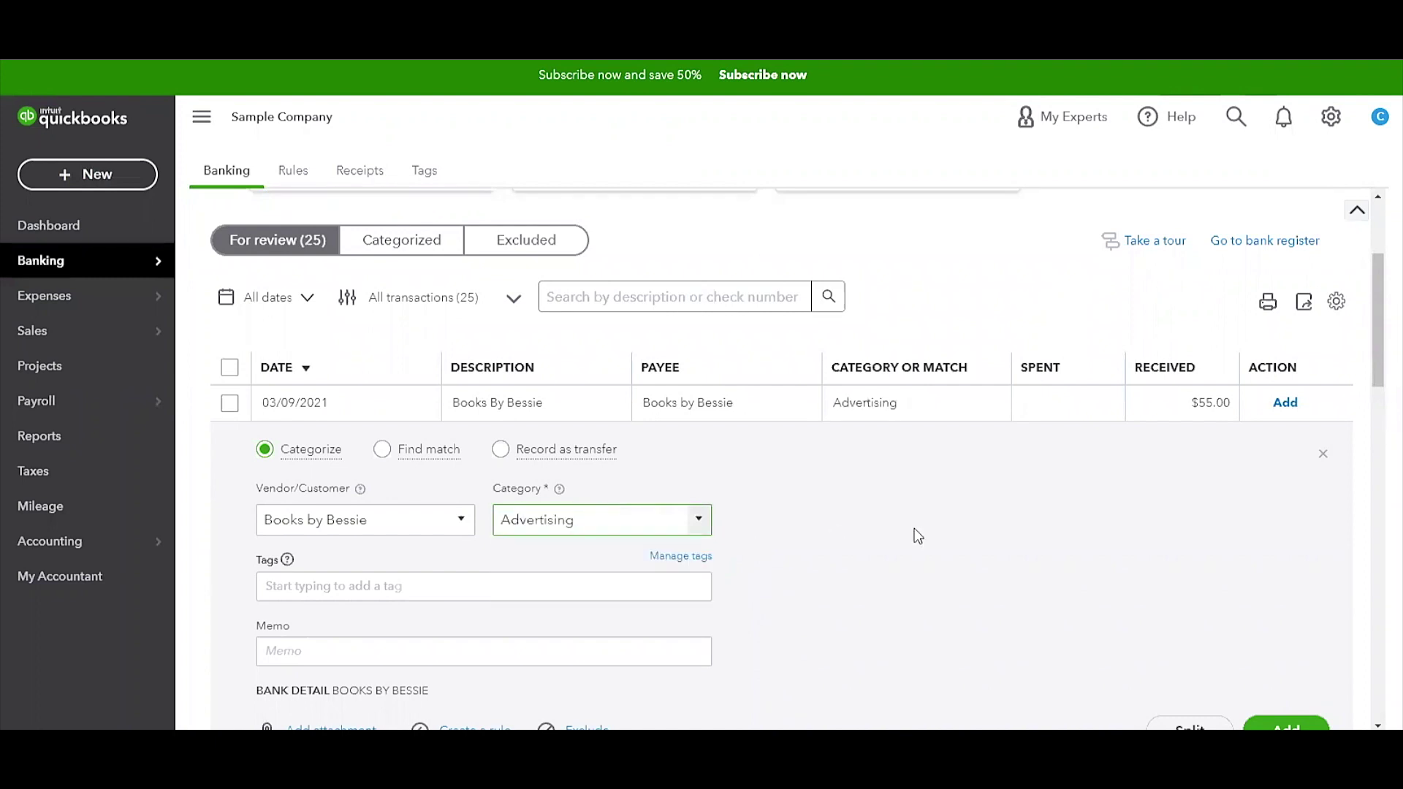
scroll(914, 528, "down", 3)
left_click(1272, 542)
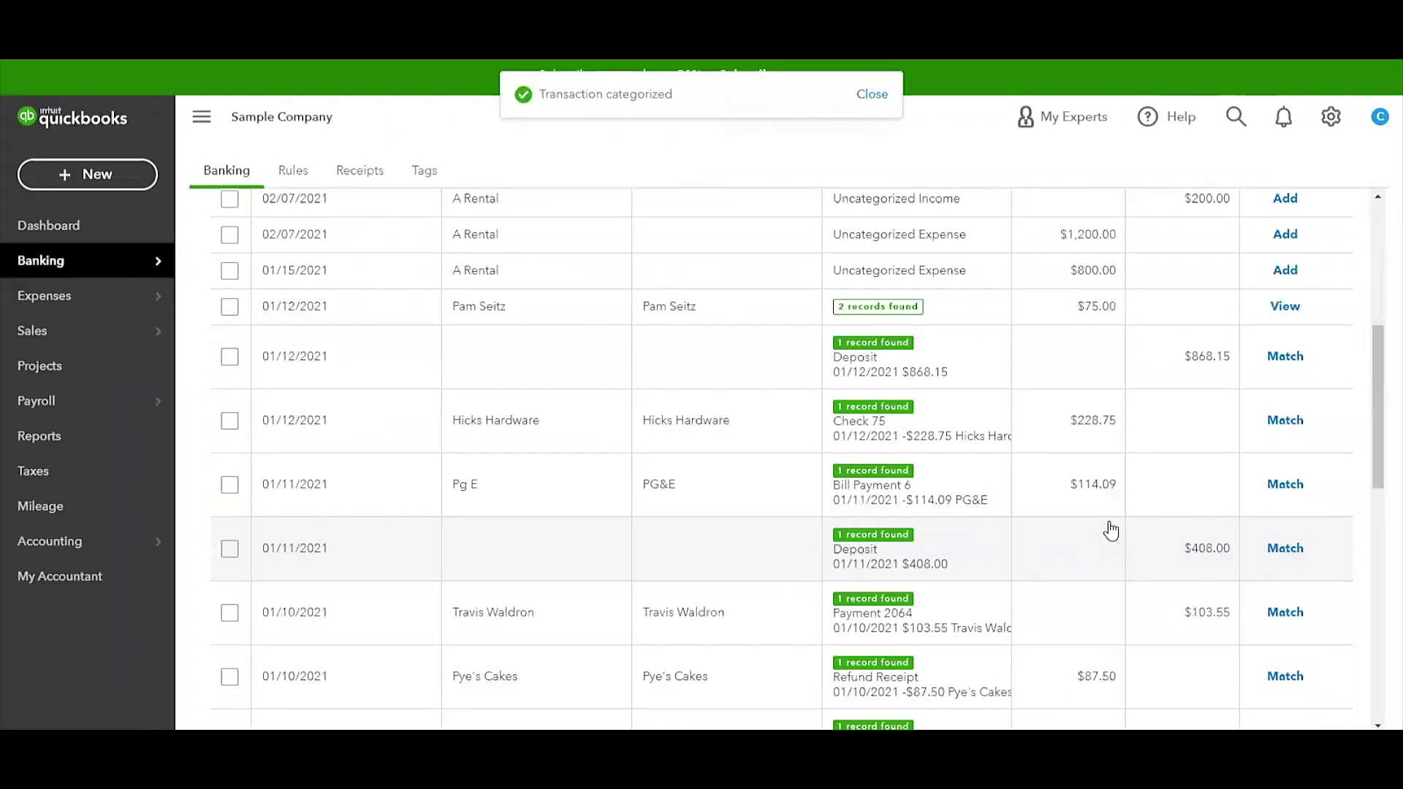
Dismiss the charts tip and undo the Books By Bessie categorization from the Categorized list.
scroll(1111, 527, "up", 5)
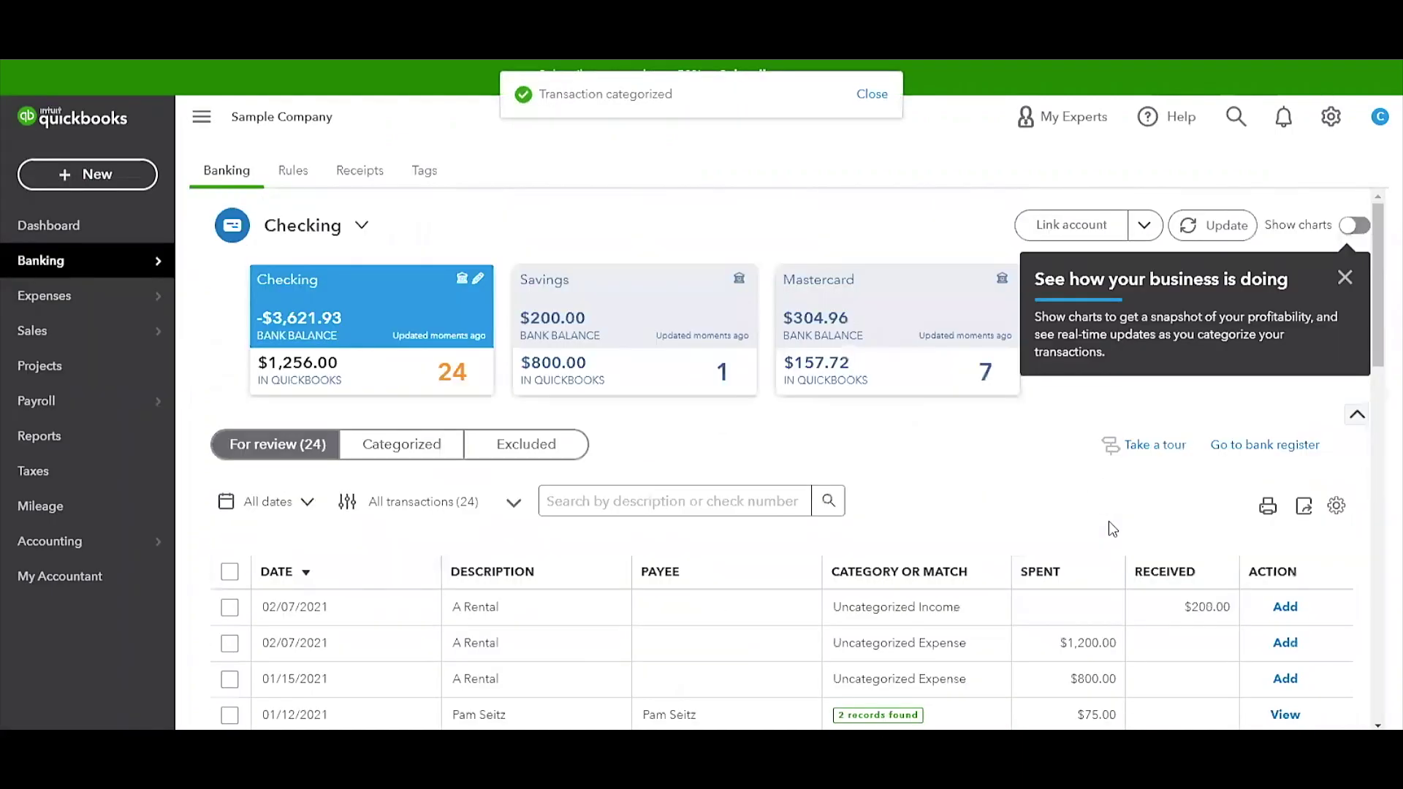
left_click(1344, 277)
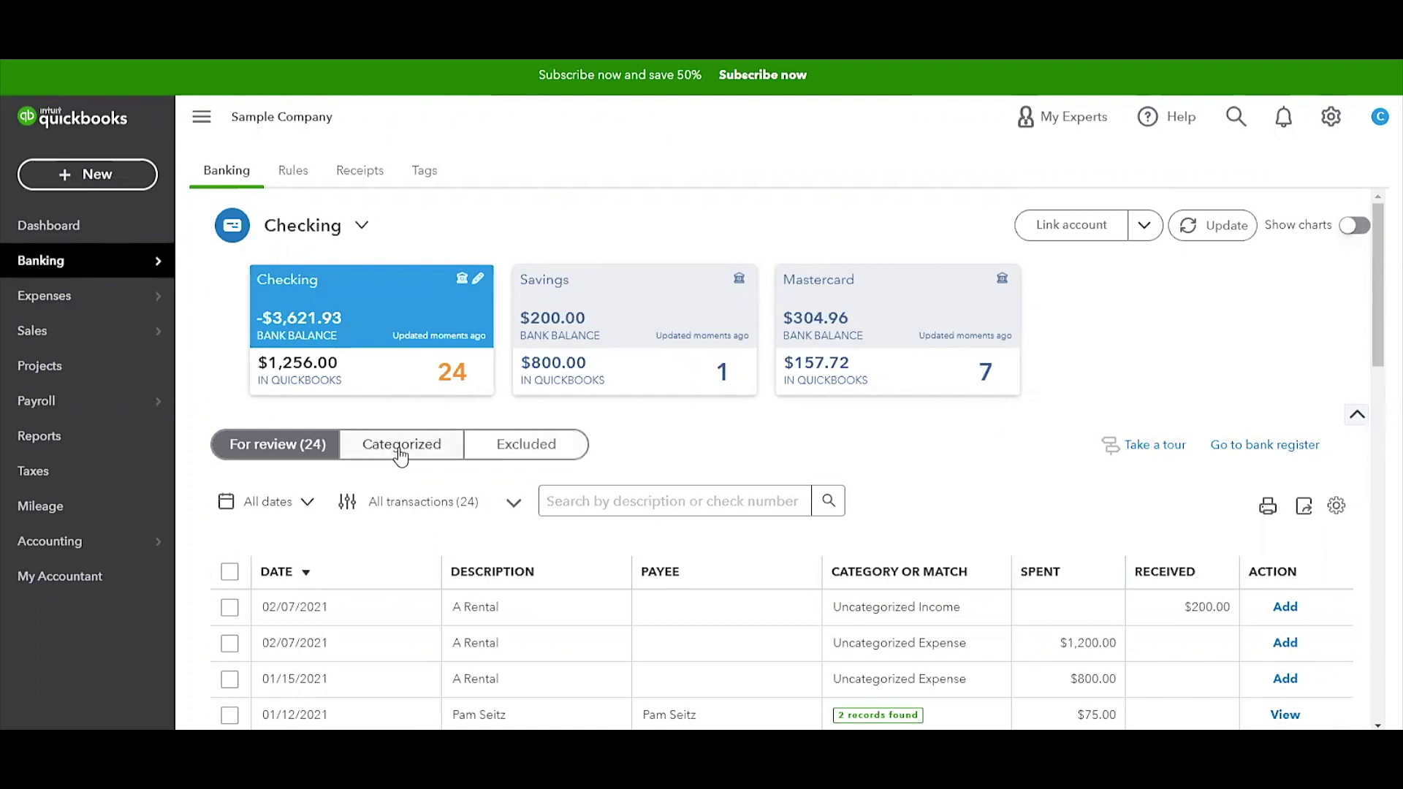
left_click(401, 453)
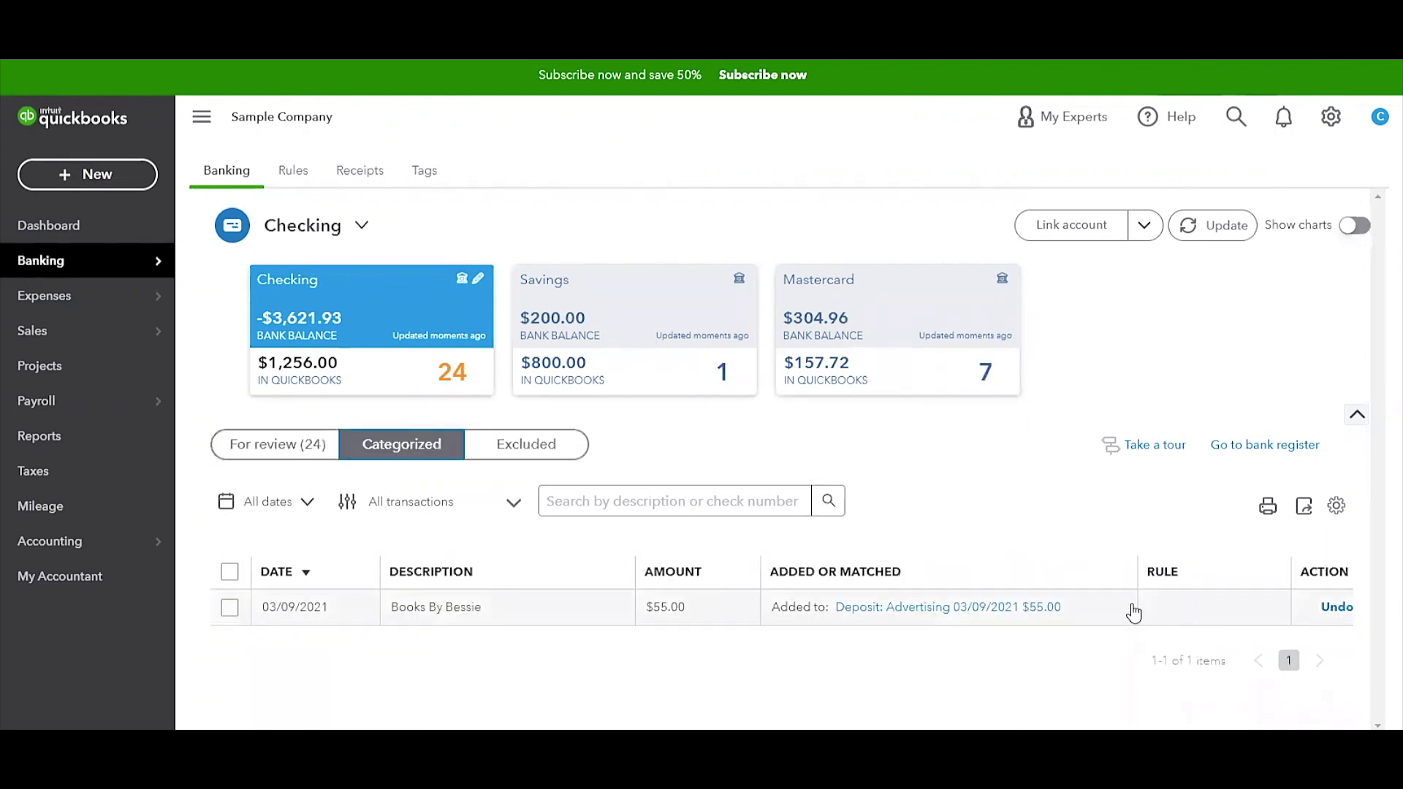
left_click(1335, 611)
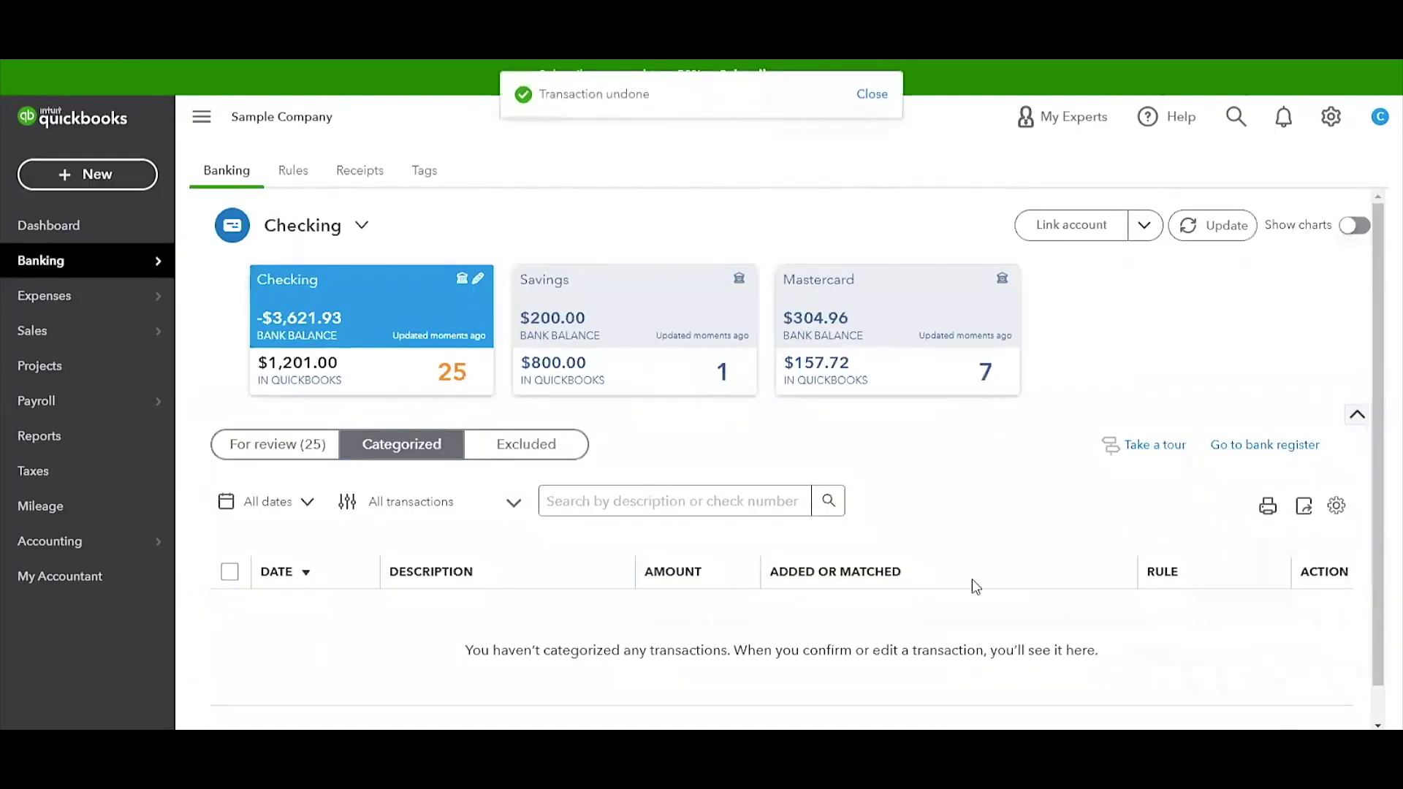
left_click(285, 447)
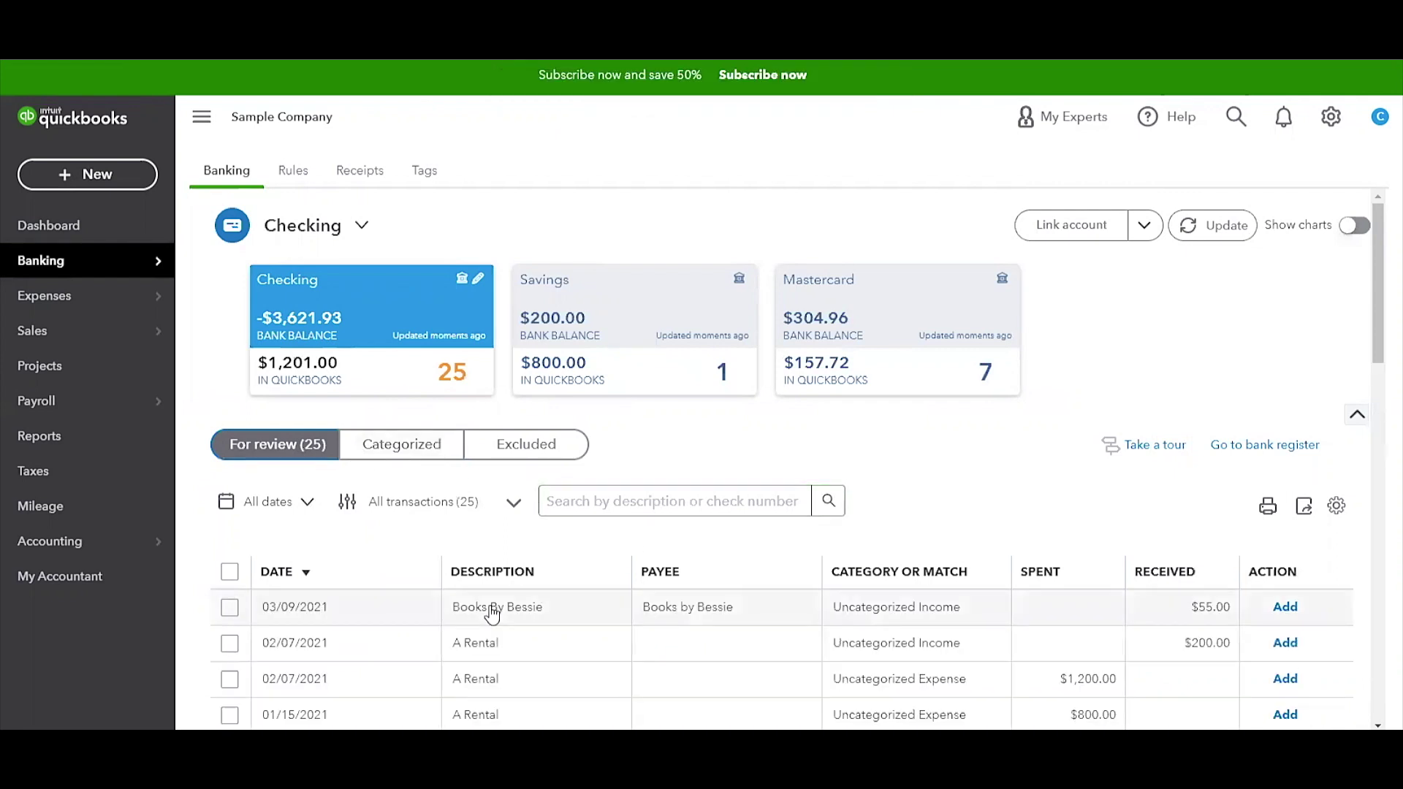
Recategorize the $55.00 Books By Bessie deposit as Office Expenses and add it.
left_click(573, 594)
scroll(573, 592, "down", 5)
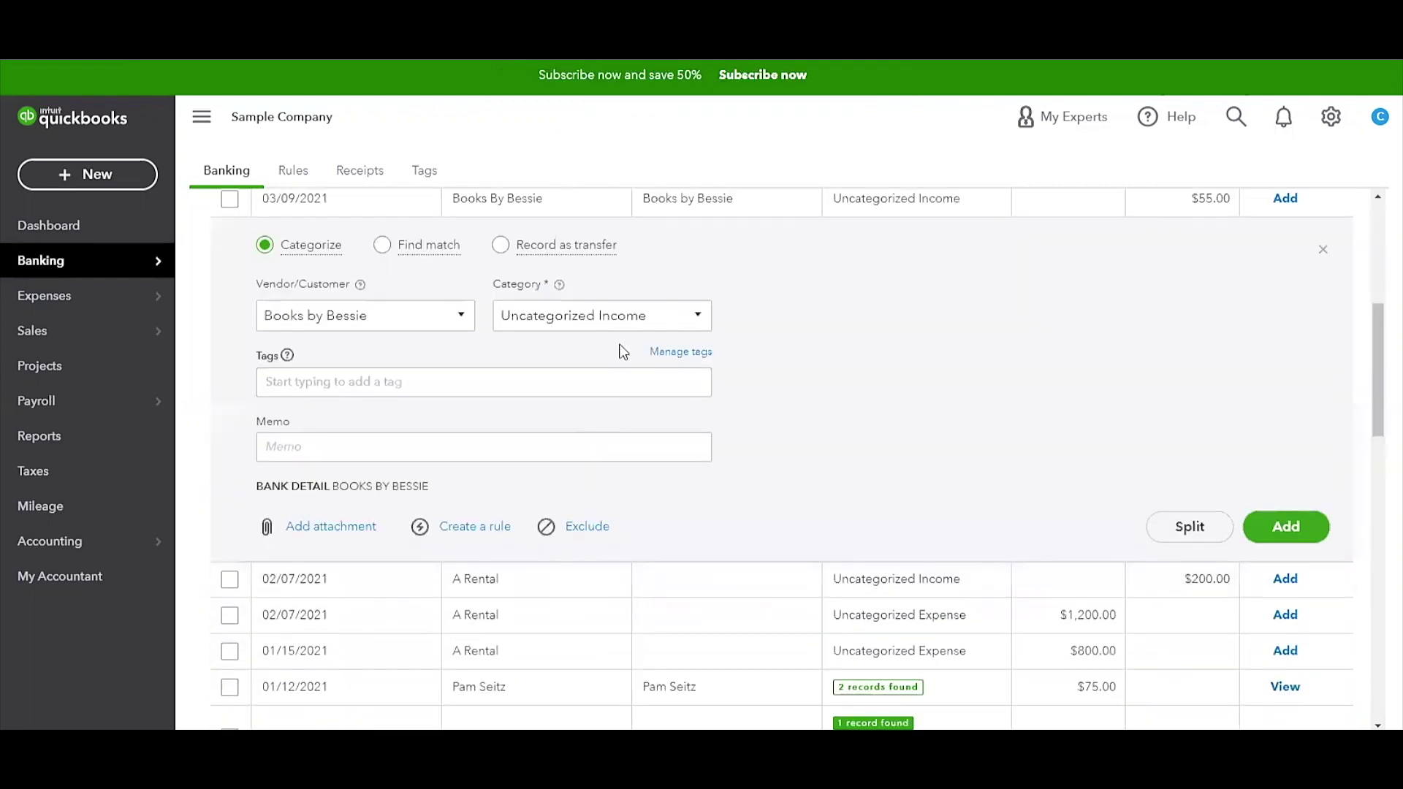
left_click(657, 316)
type("offi")
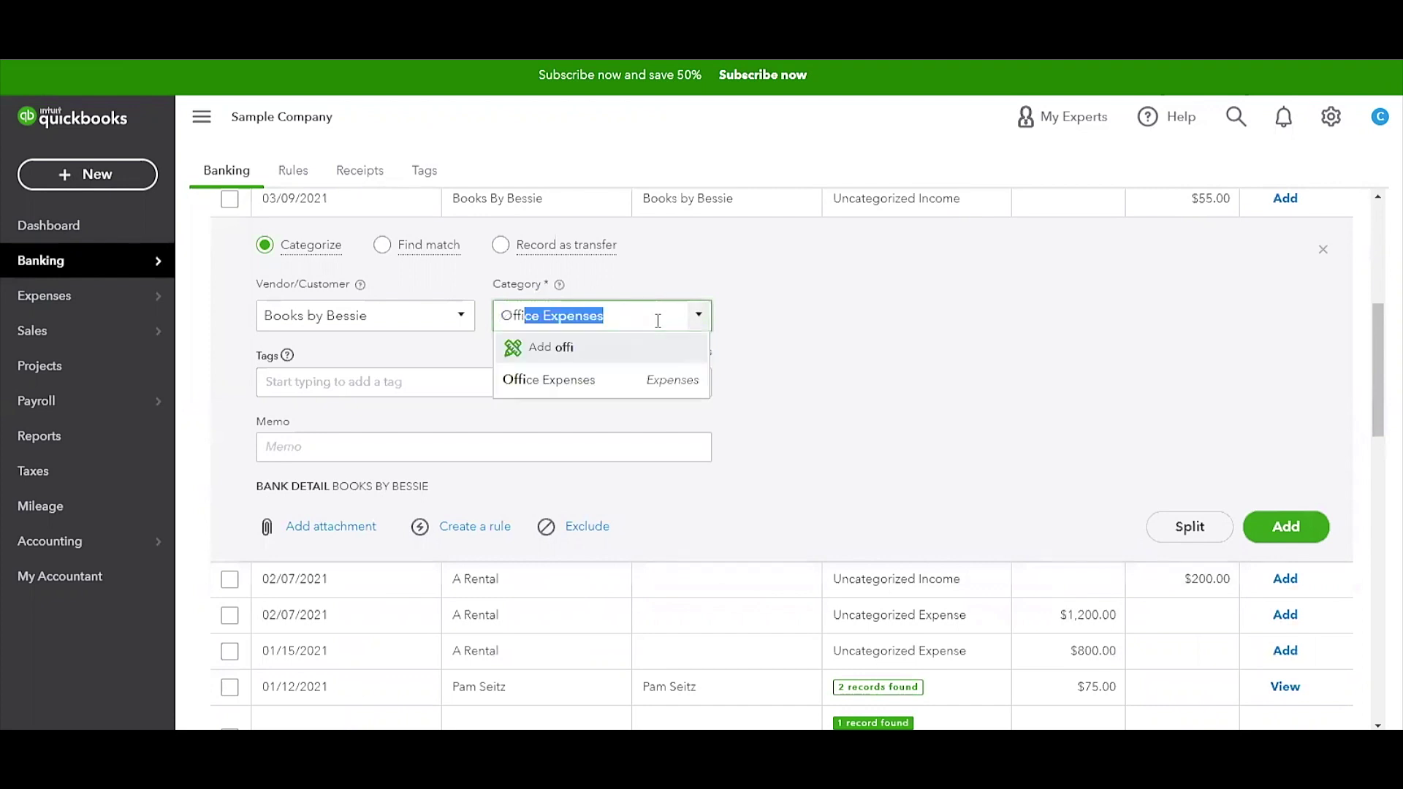
left_click(601, 388)
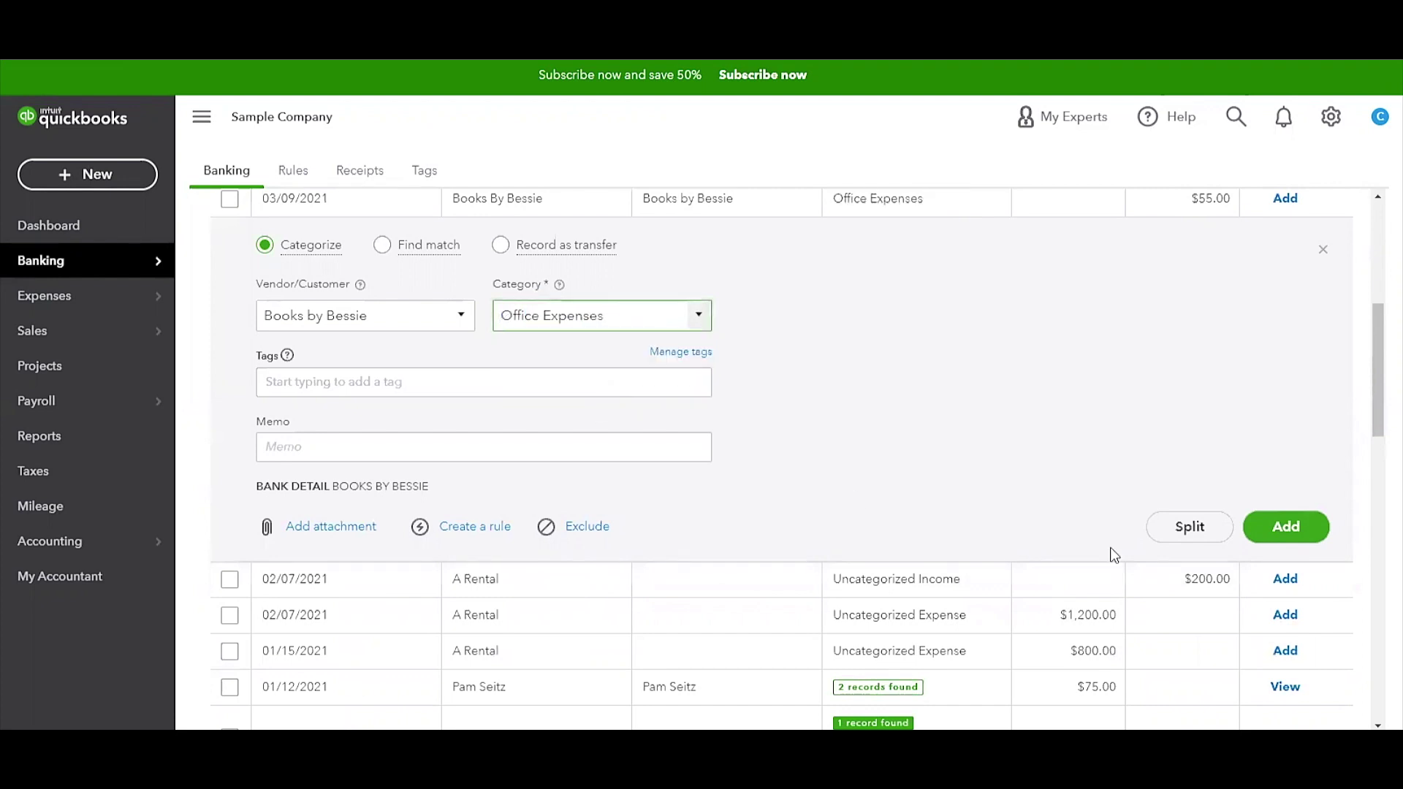
left_click(1262, 537)
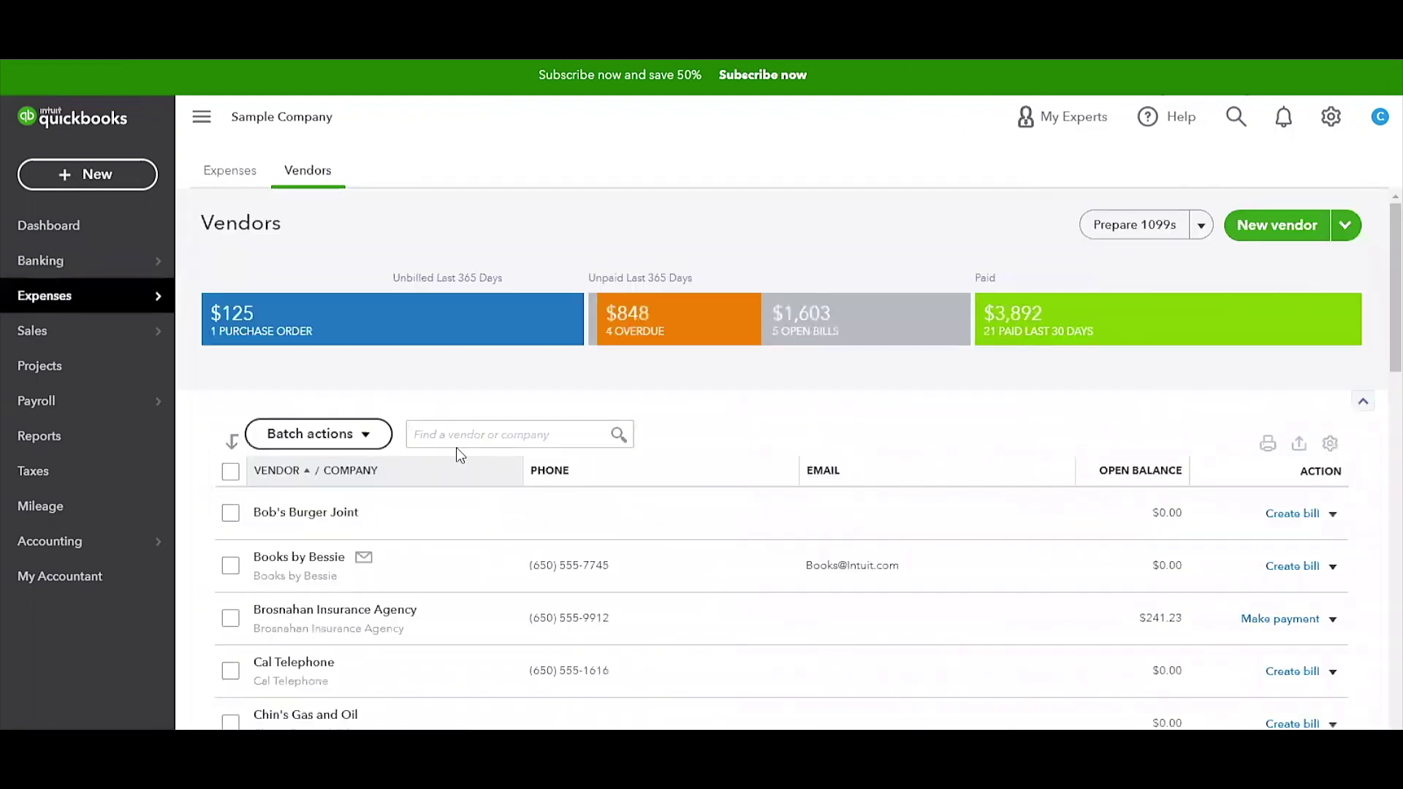
Open the Books by Bessie vendor record, toggle the vendor list panel, and collapse navigation.
left_click(299, 557)
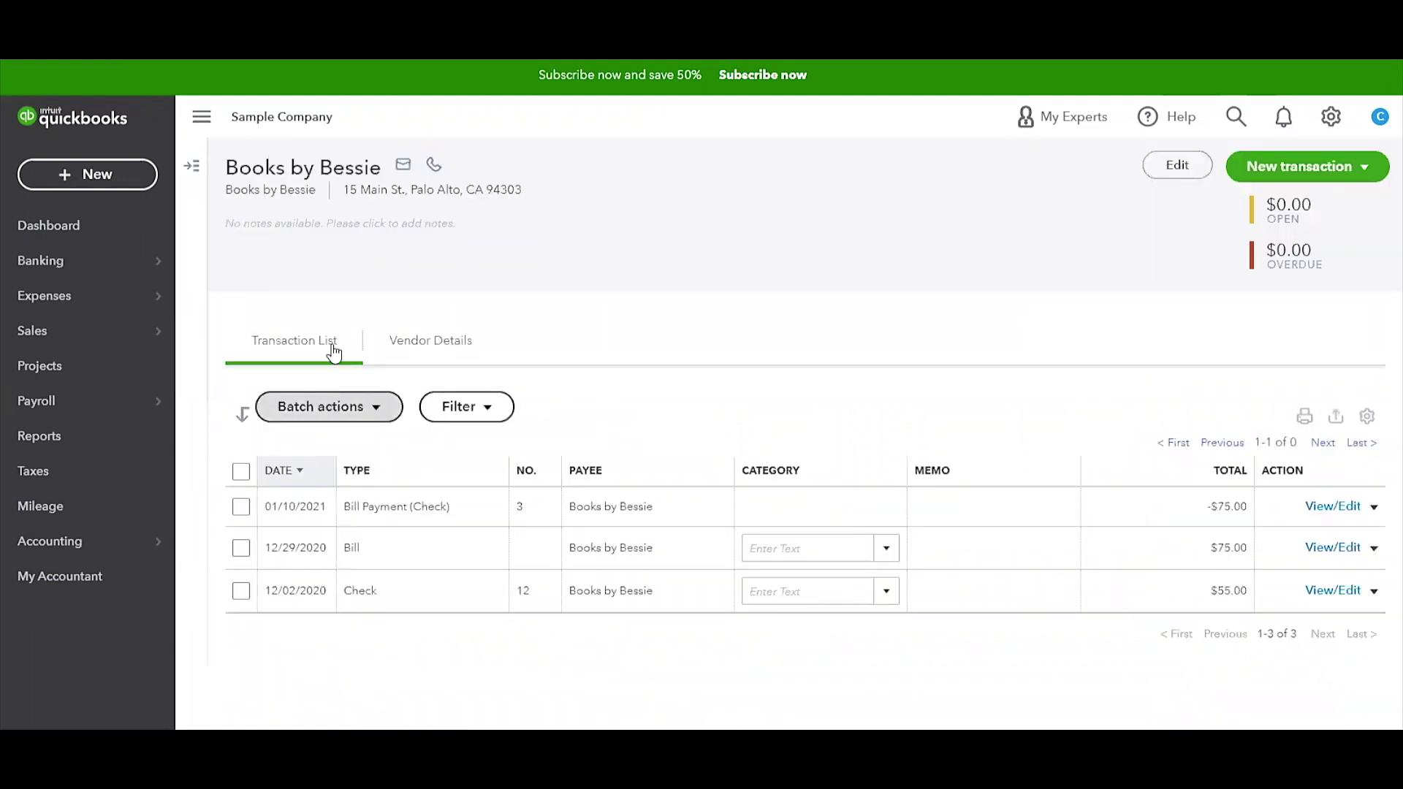
left_click(195, 168)
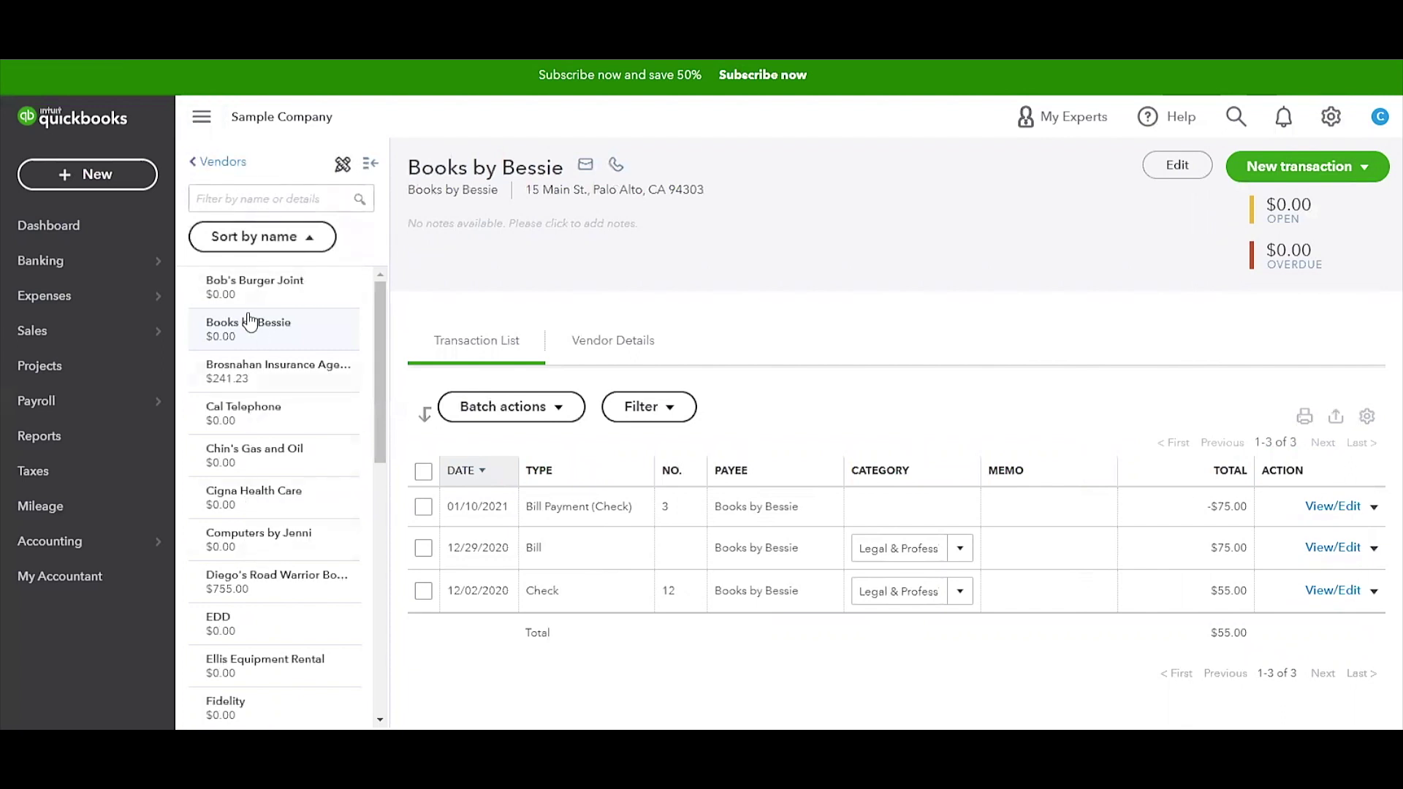
left_click(371, 166)
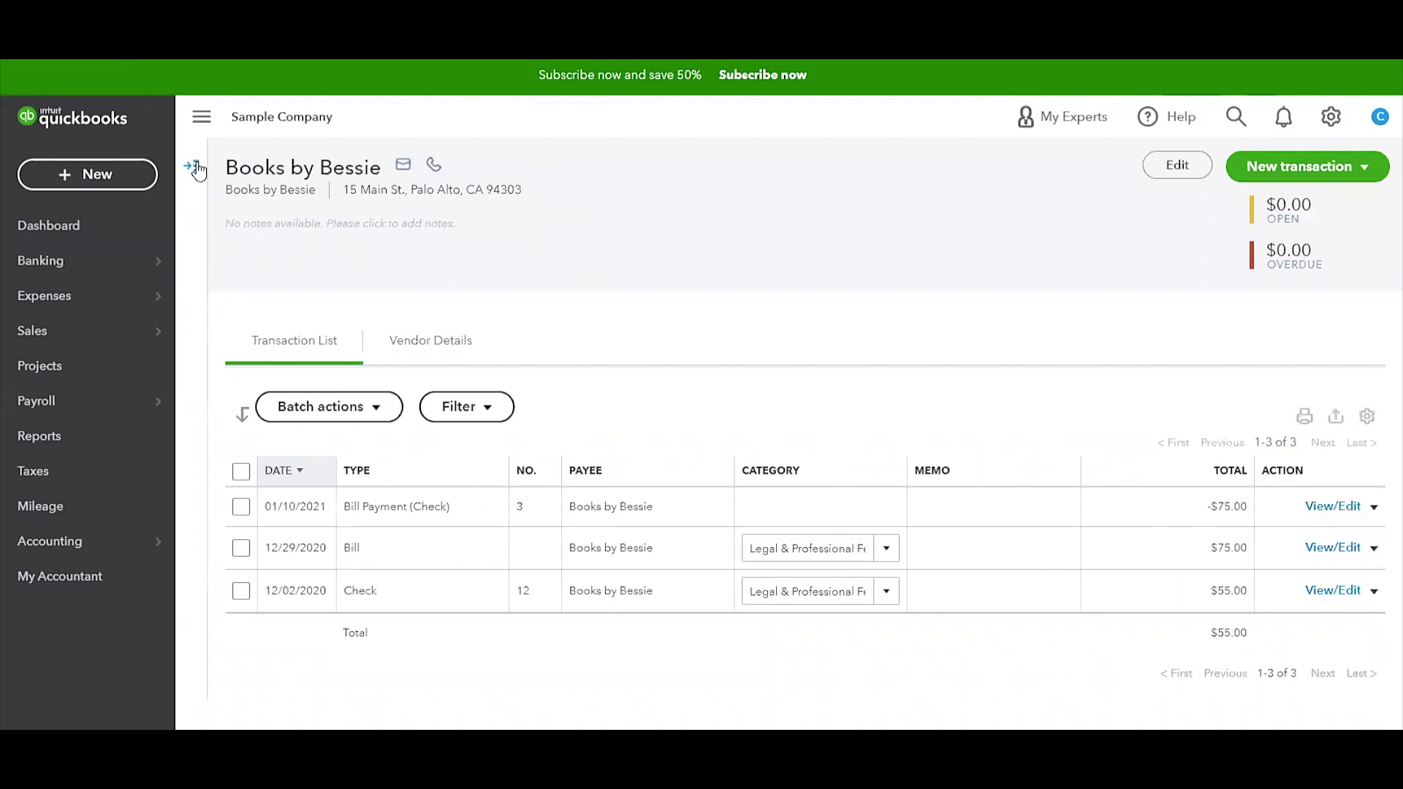
left_click(198, 169)
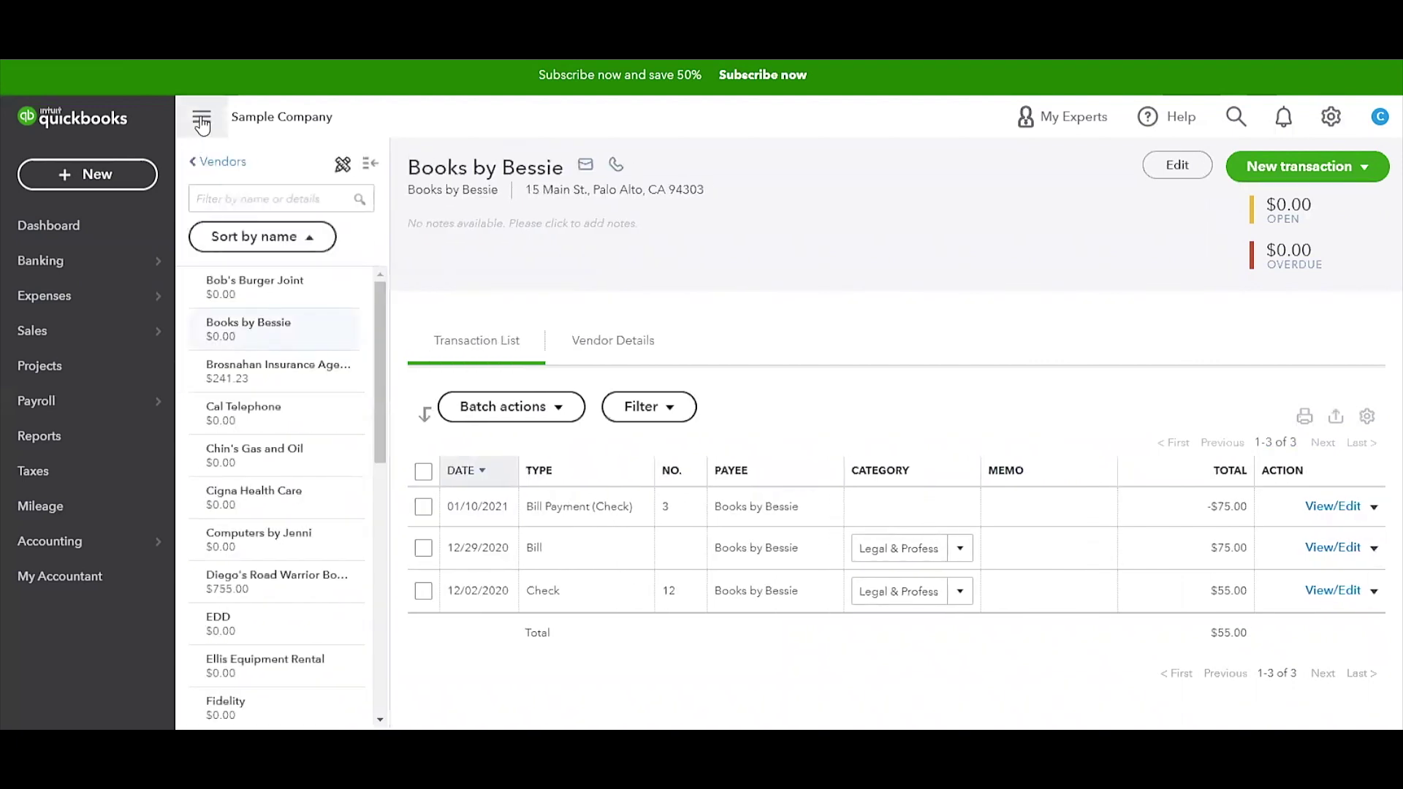
left_click(202, 123)
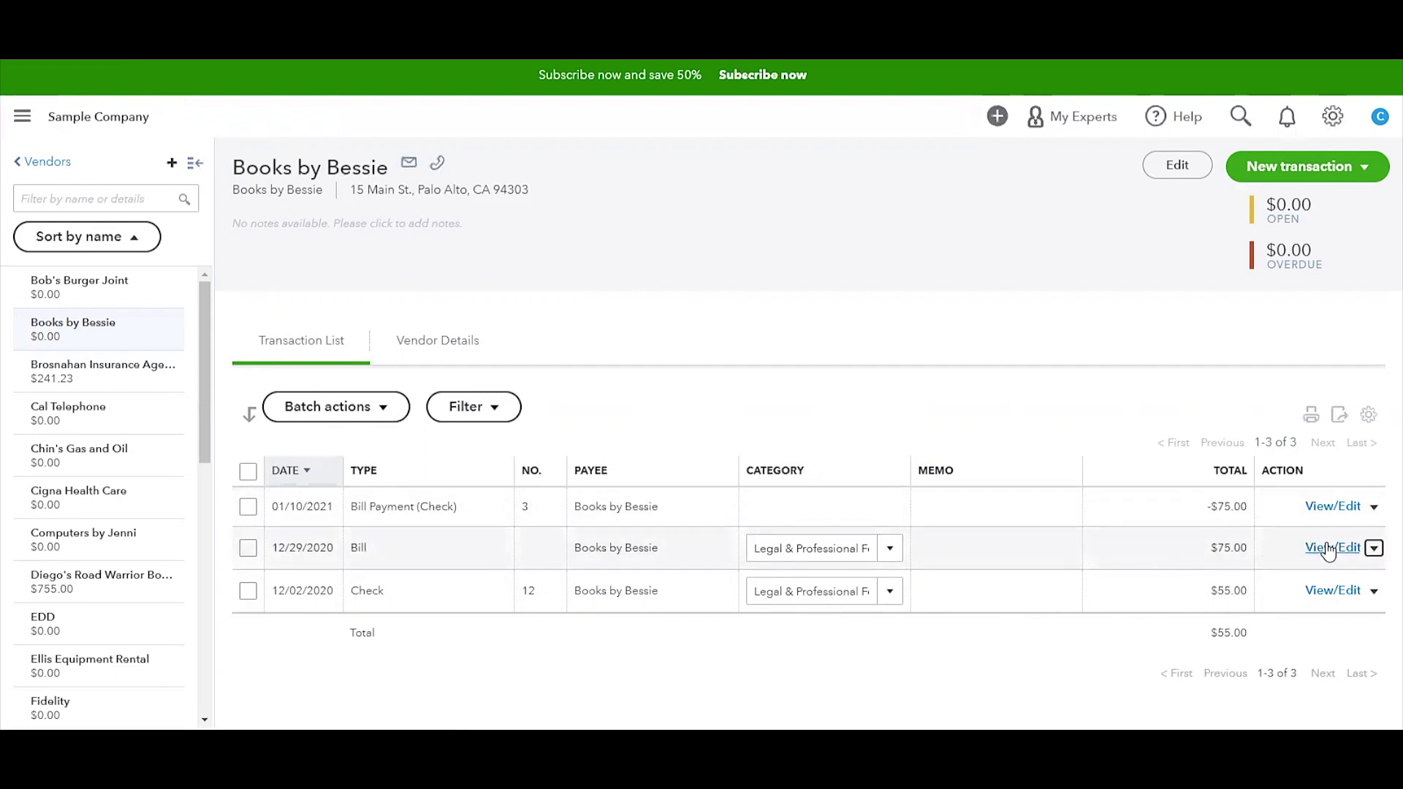
Change the $75.00 12/29/2020 bill's category to Office Expenses and save, confirming the linked change.
left_click(1328, 548)
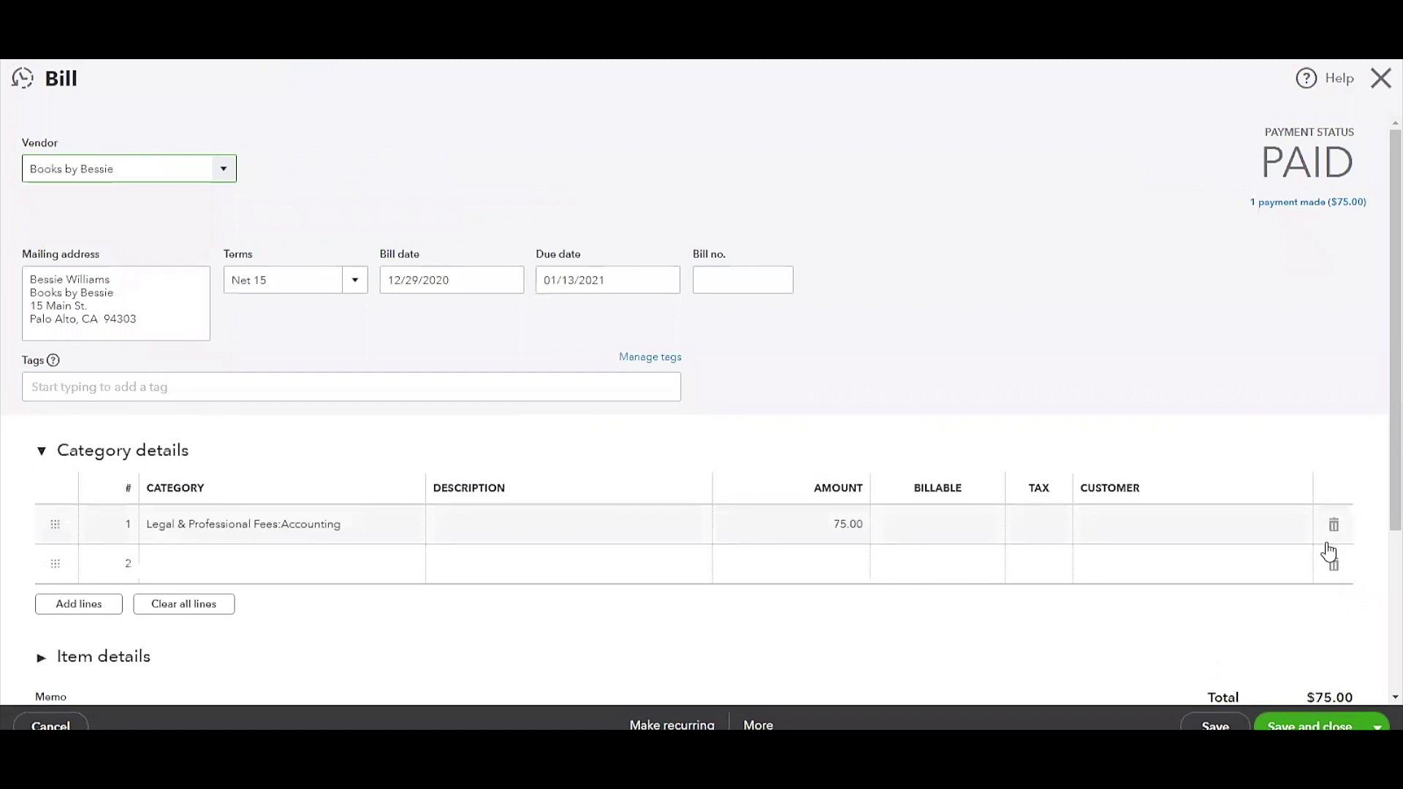
left_click(328, 527)
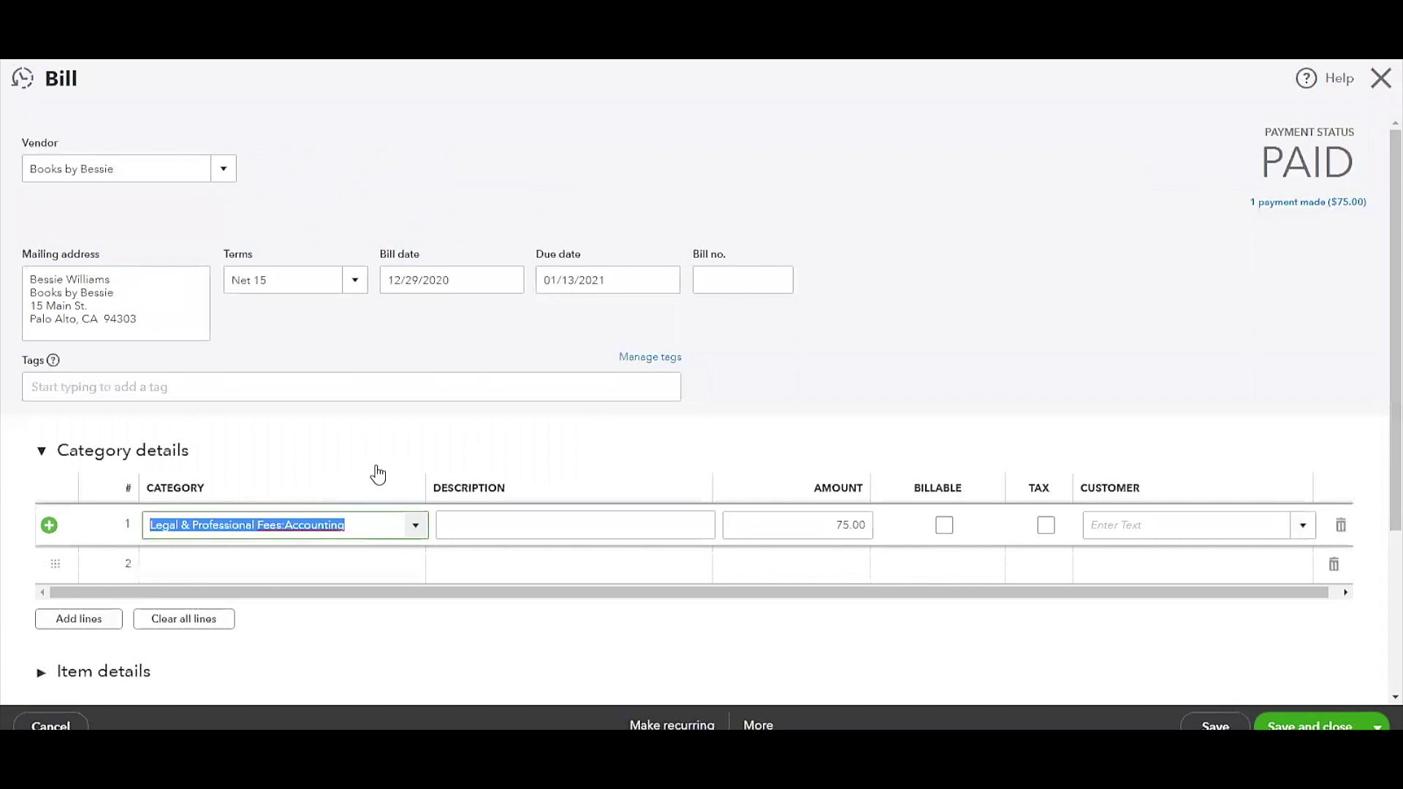
type("off")
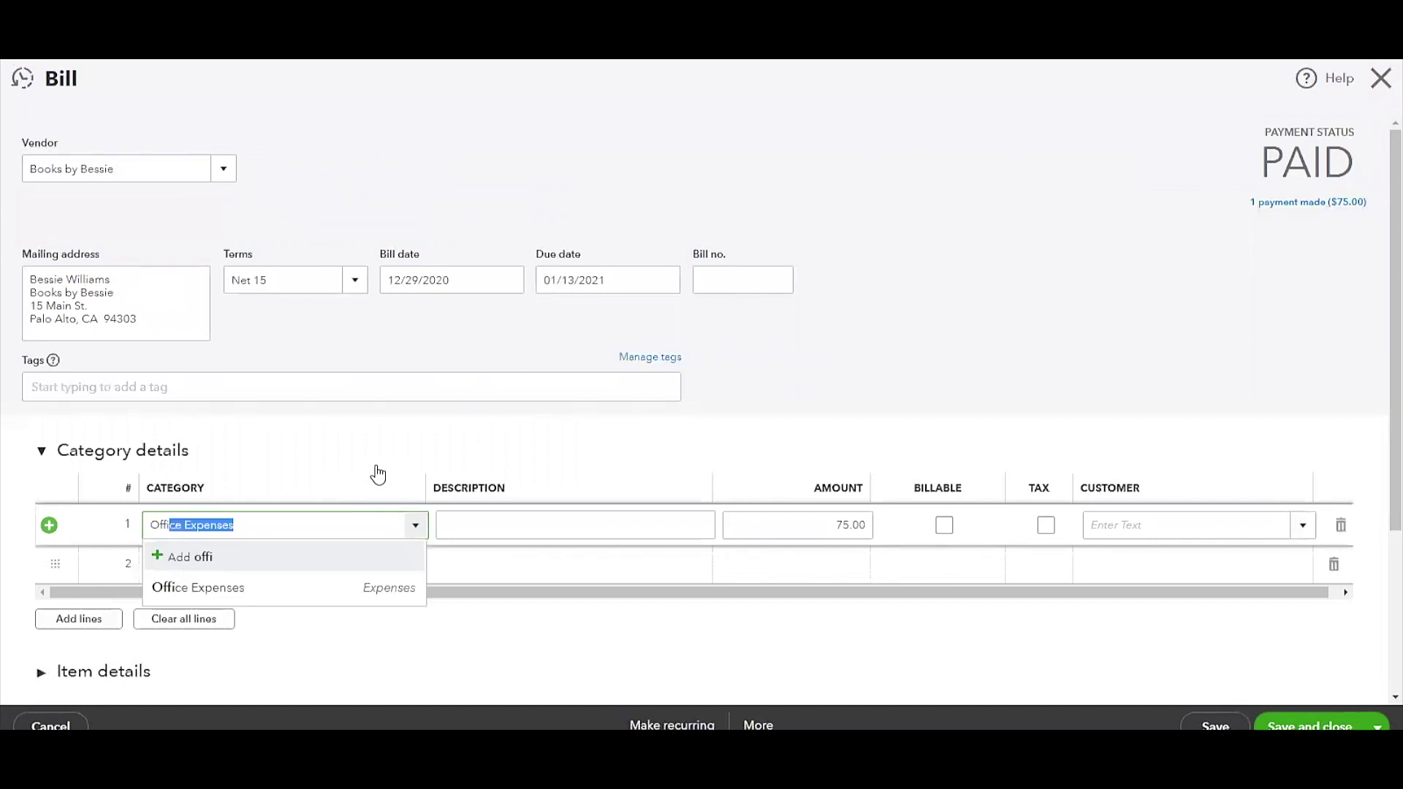
left_click(256, 595)
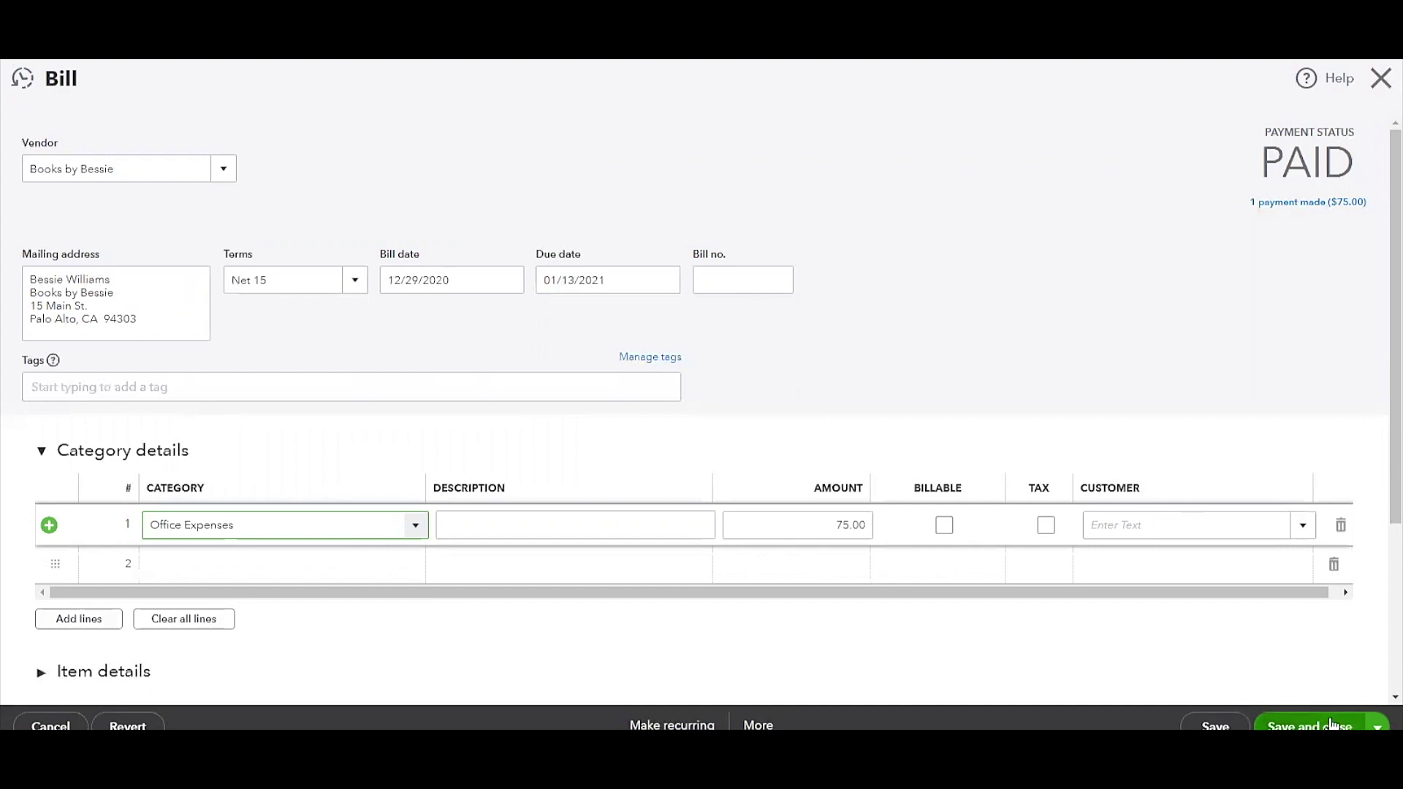
left_click(1290, 724)
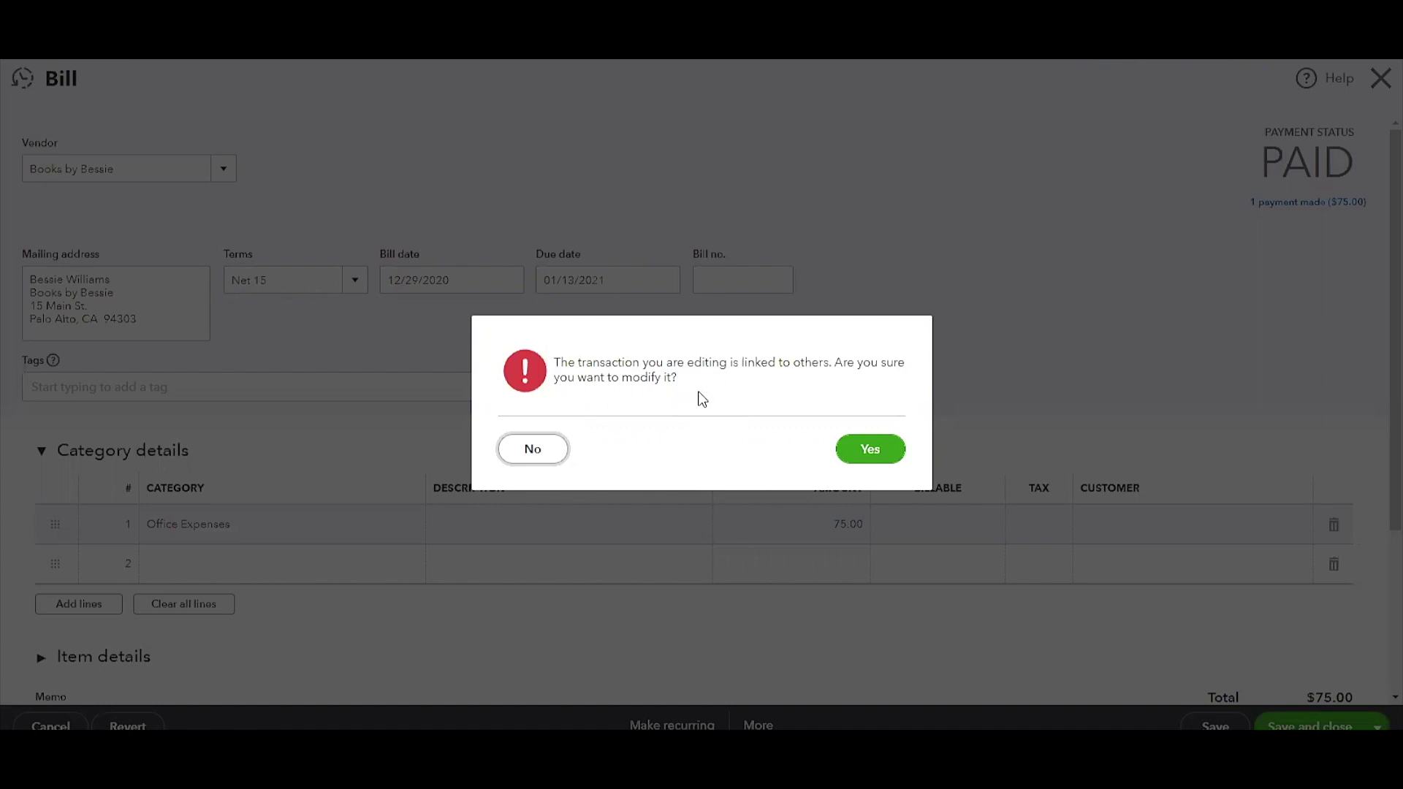
left_click(859, 459)
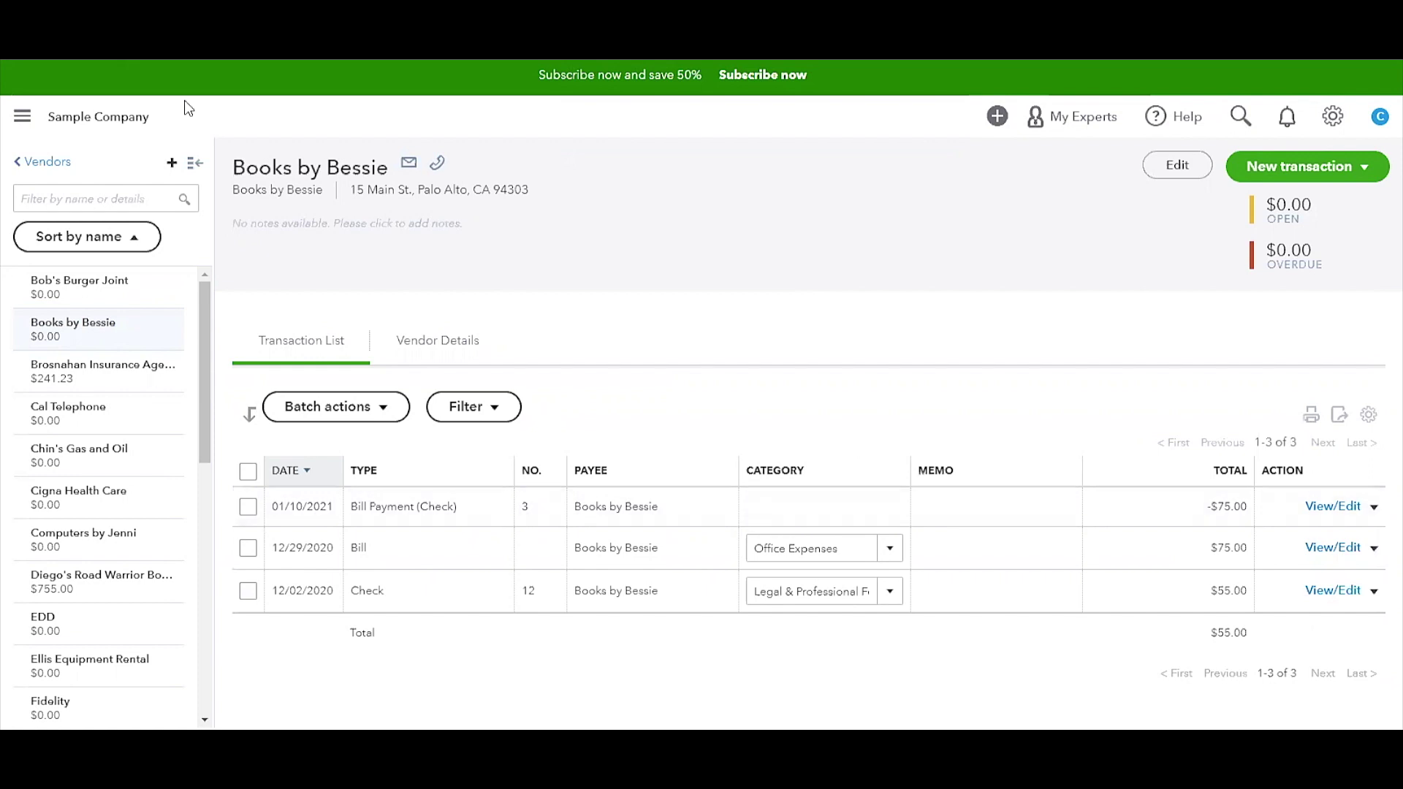
Return to the Banking page through the navigation menu and open the + New transaction list.
left_click(22, 117)
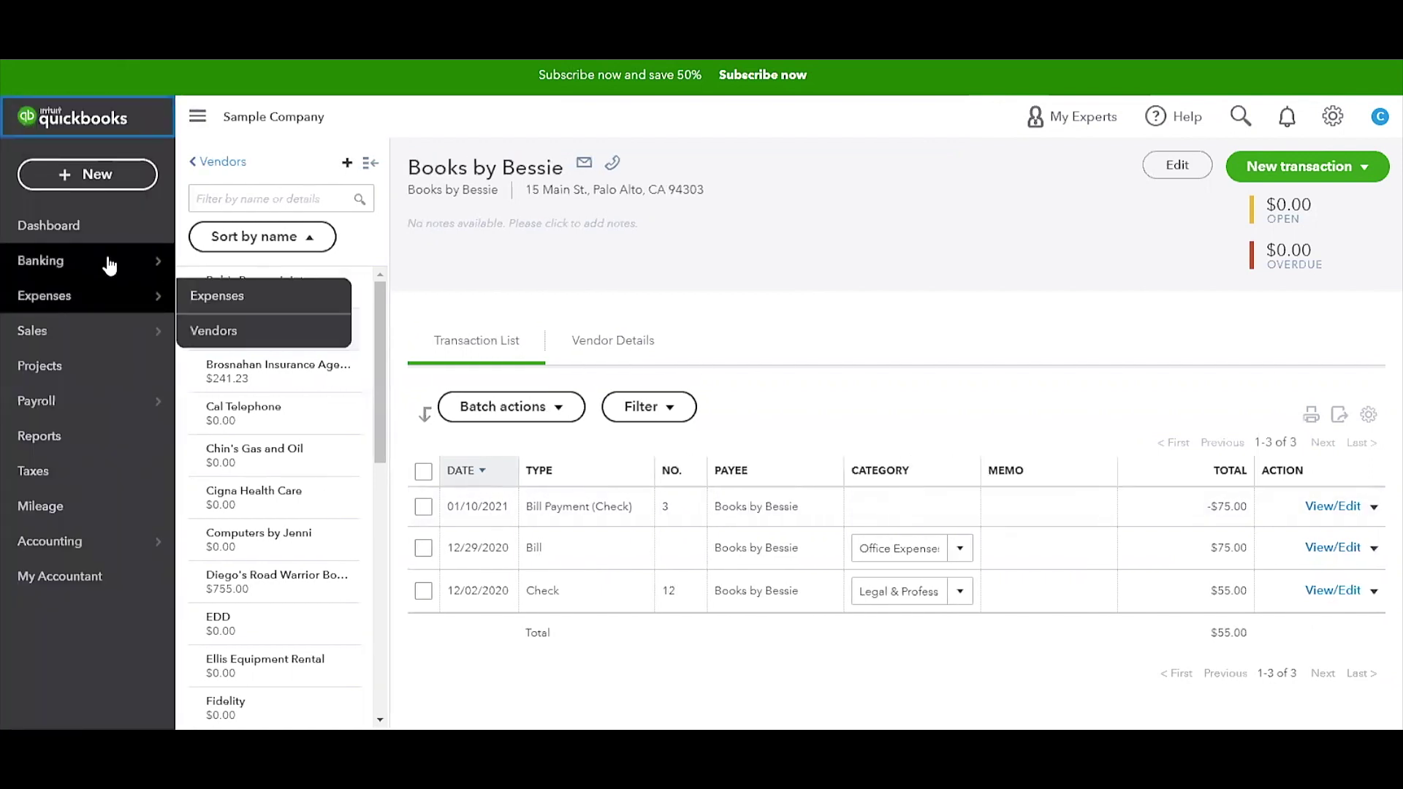
mouse_move(109, 262)
left_click(236, 261)
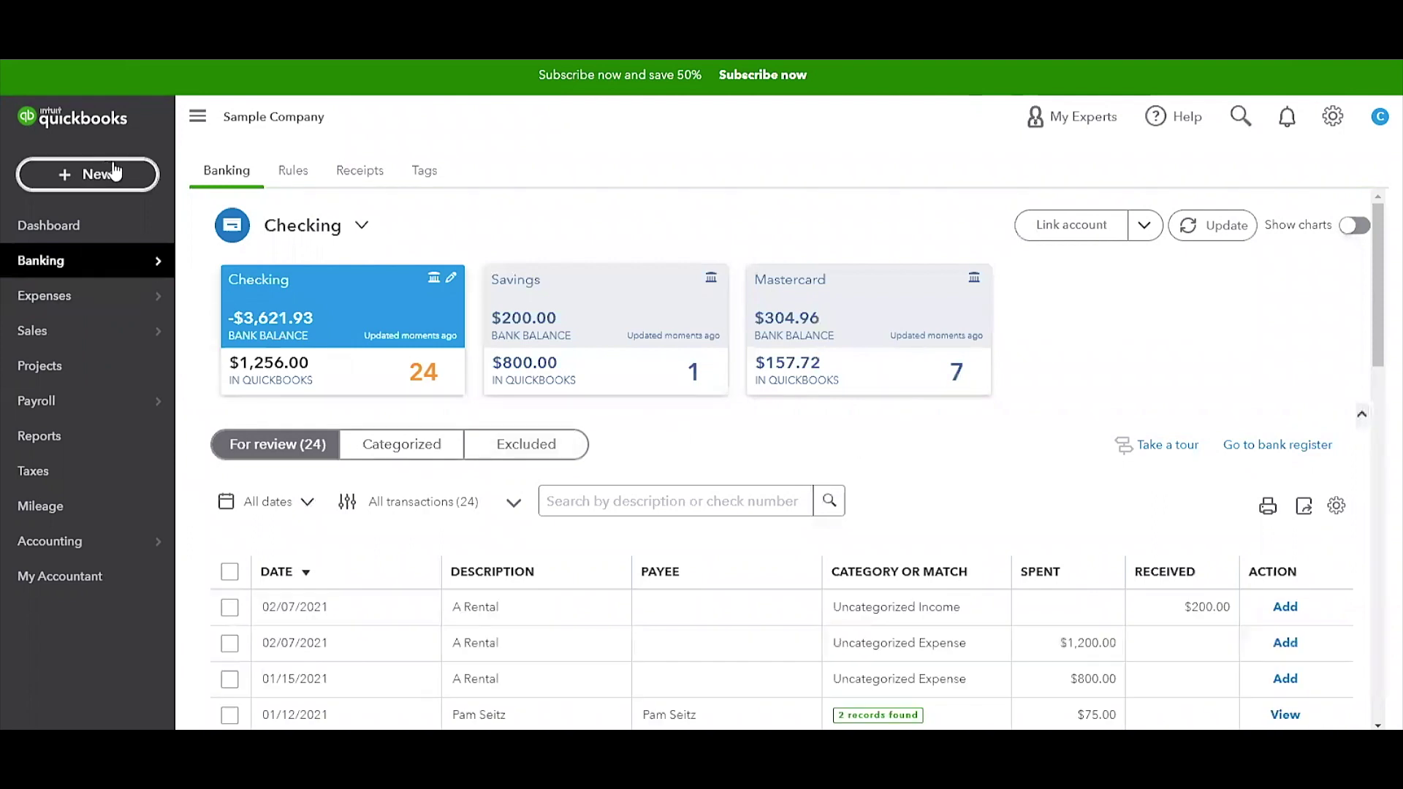
left_click(113, 174)
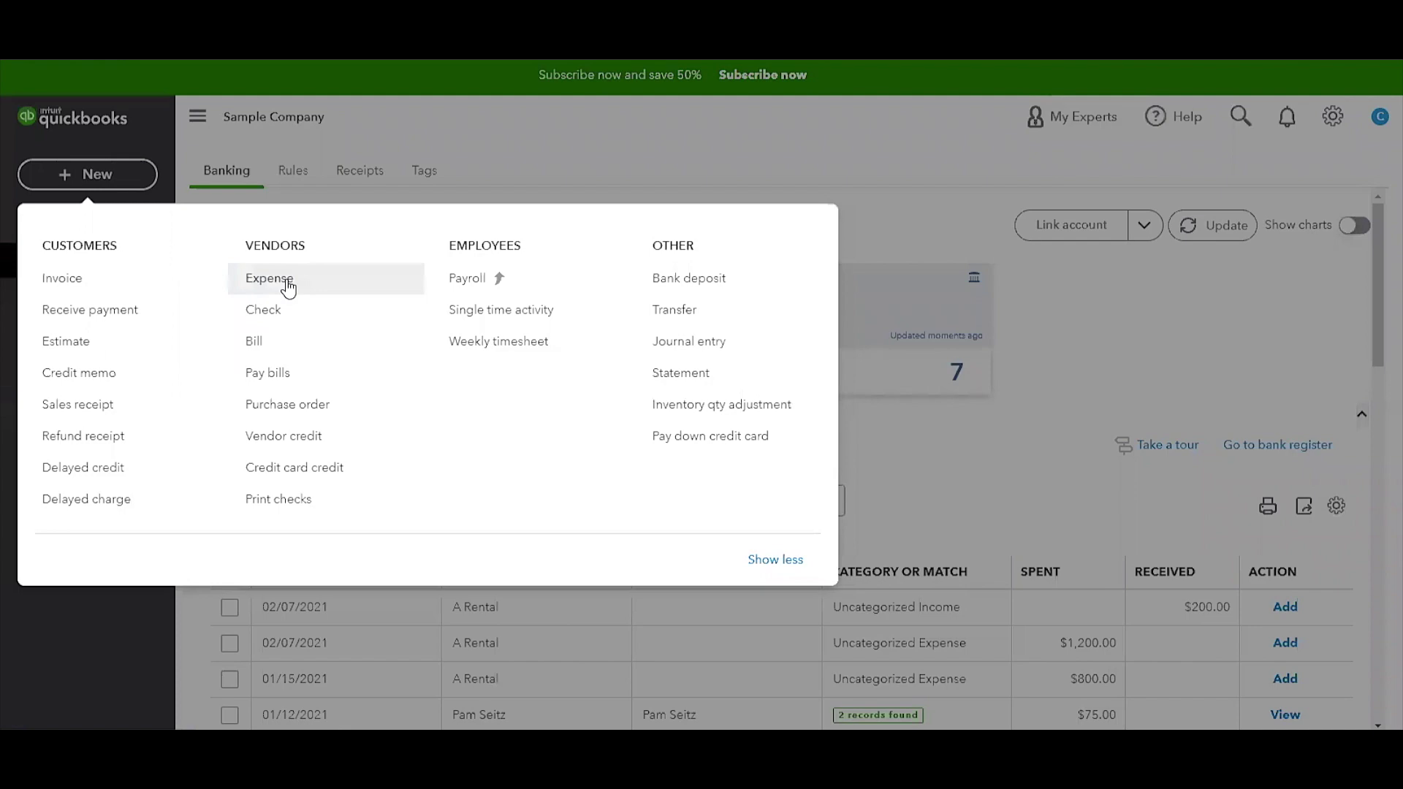
Write a $500.00 check to Cigna Health Care under Insurance:Workers Compensation and save it.
left_click(287, 321)
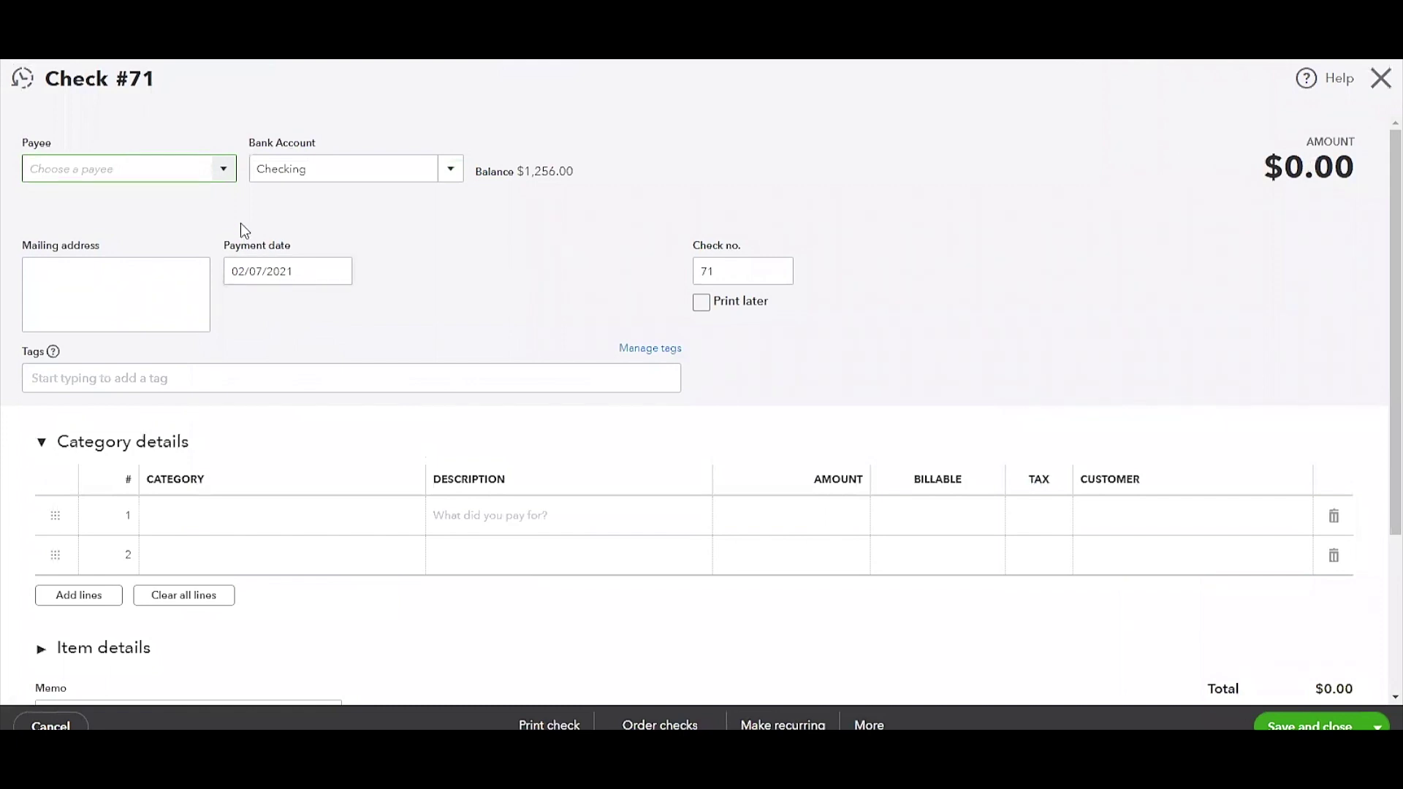
left_click(223, 170)
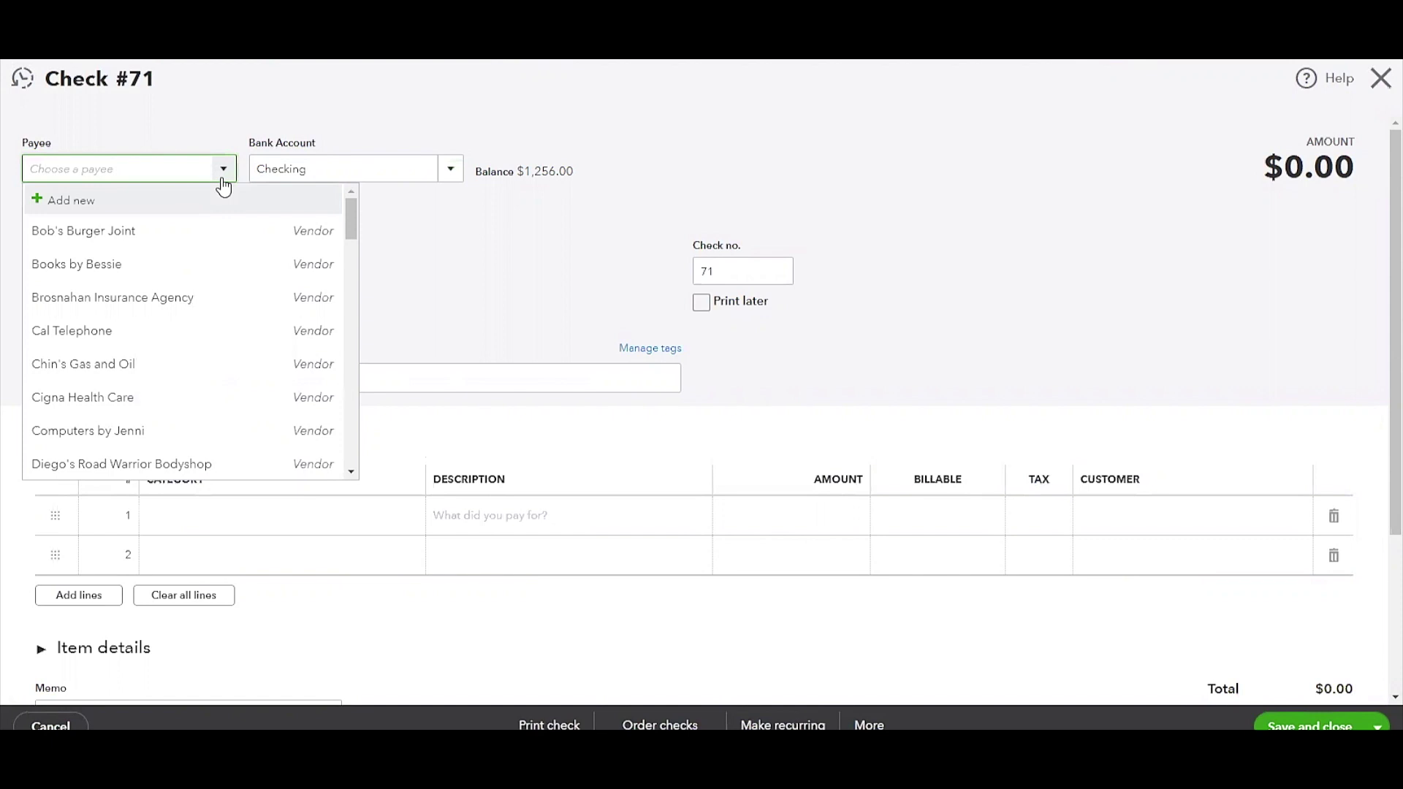
left_click(141, 399)
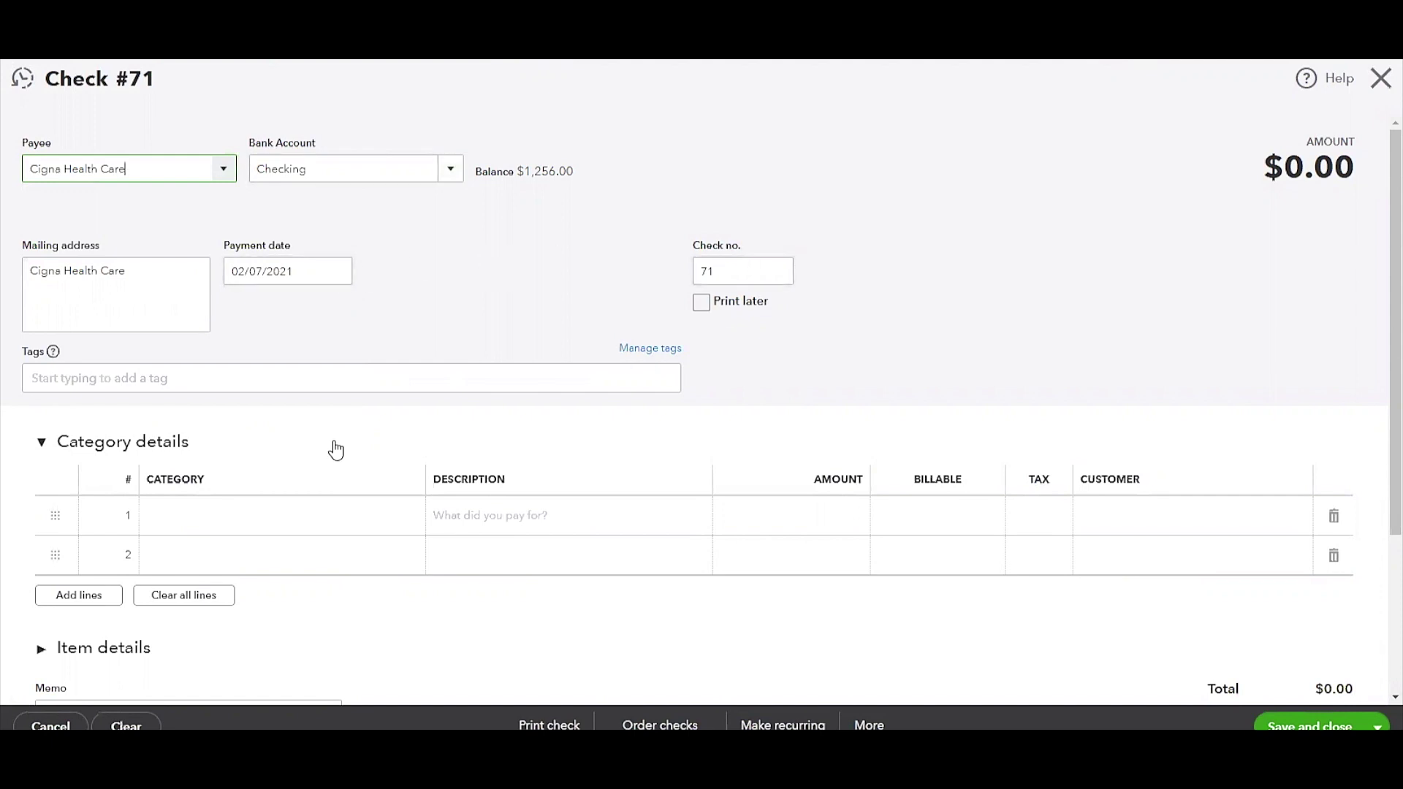
left_click(283, 513)
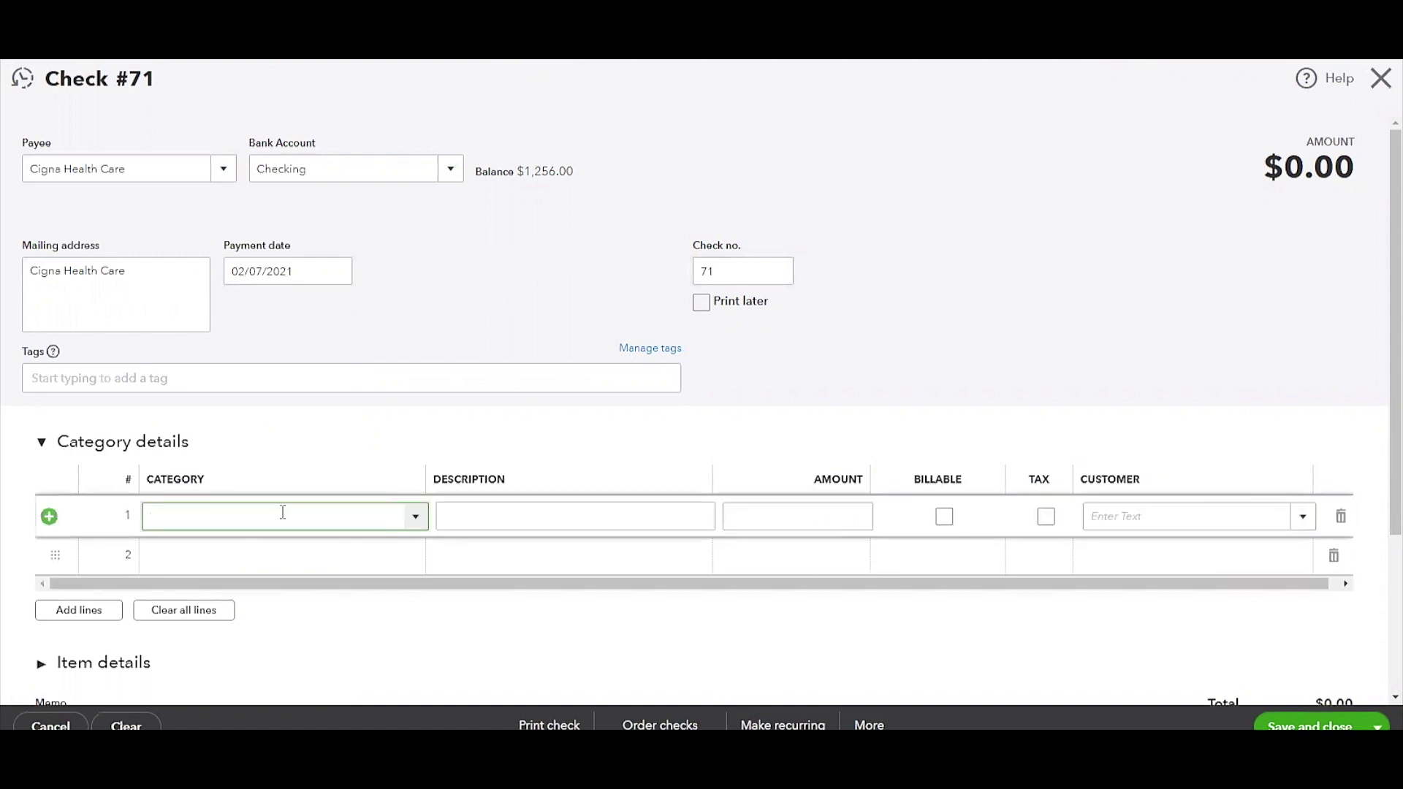
left_click(414, 518)
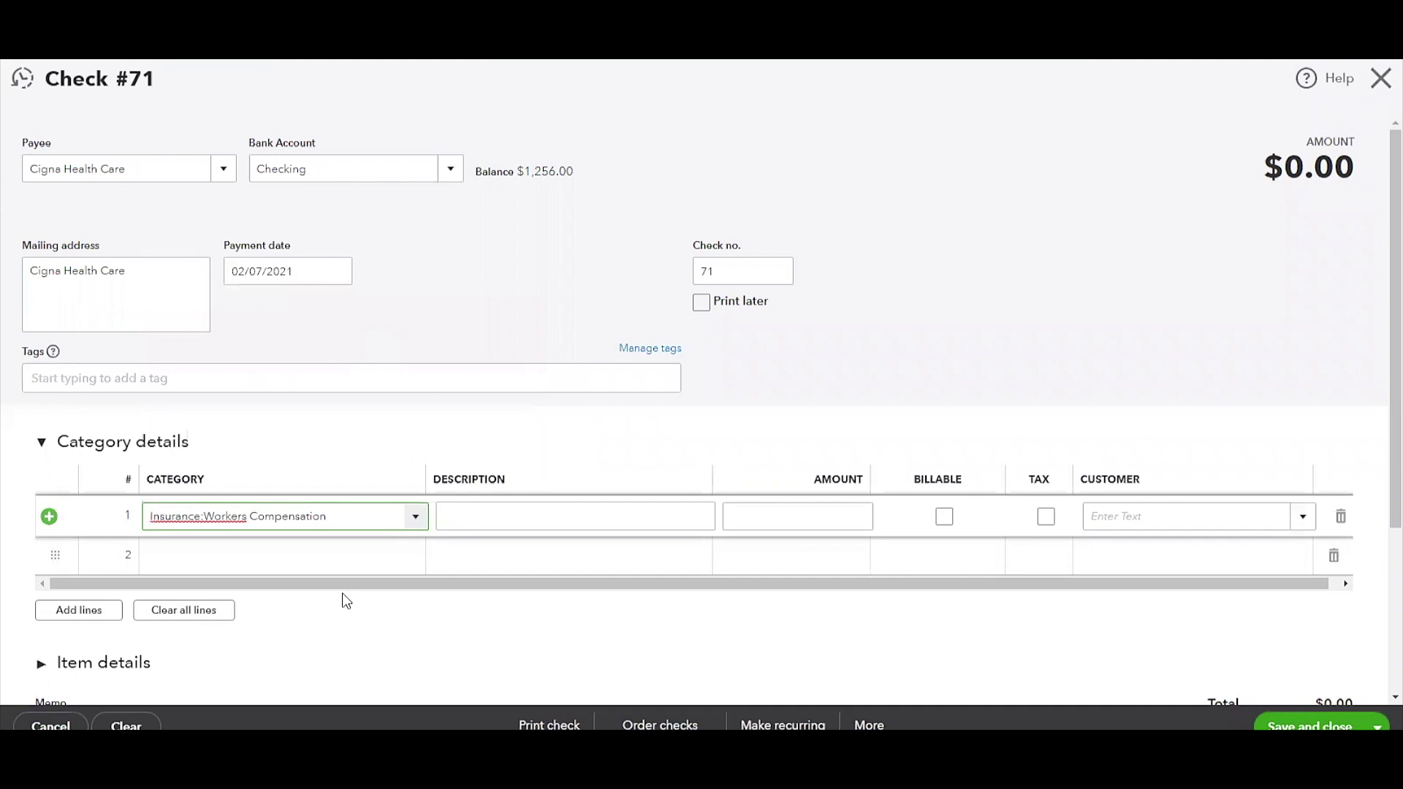
key("Tab")
key("Tab")
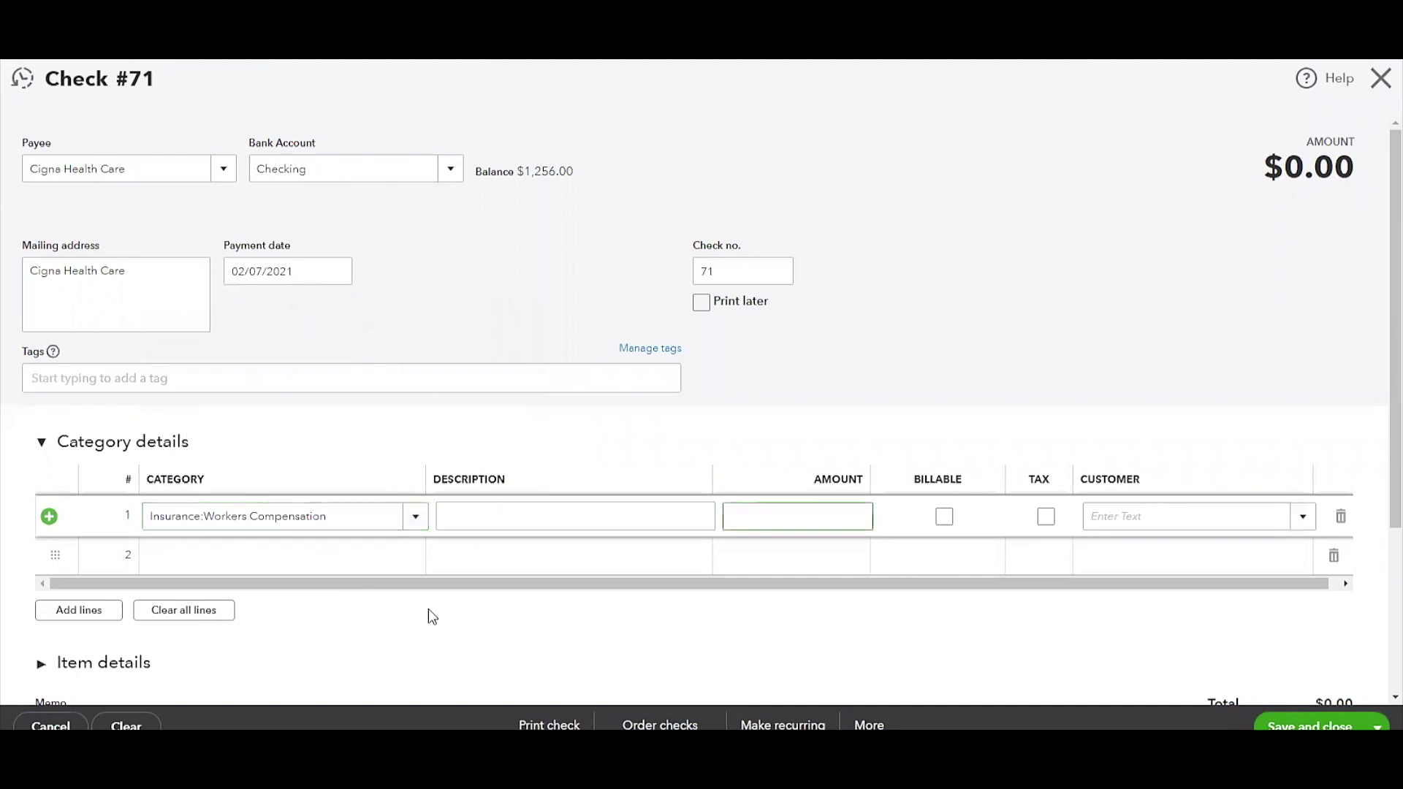
type("500")
key("Tab")
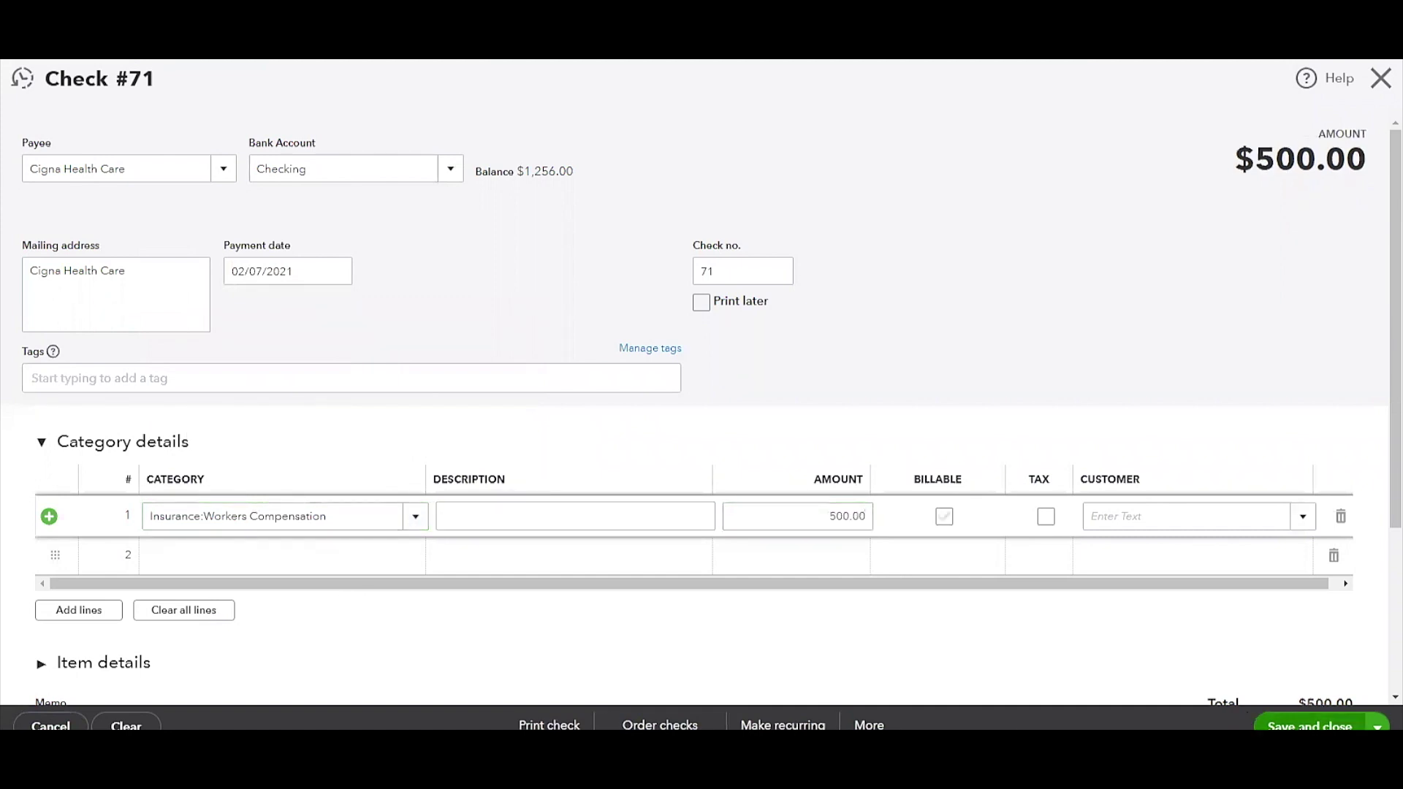
left_click(1283, 727)
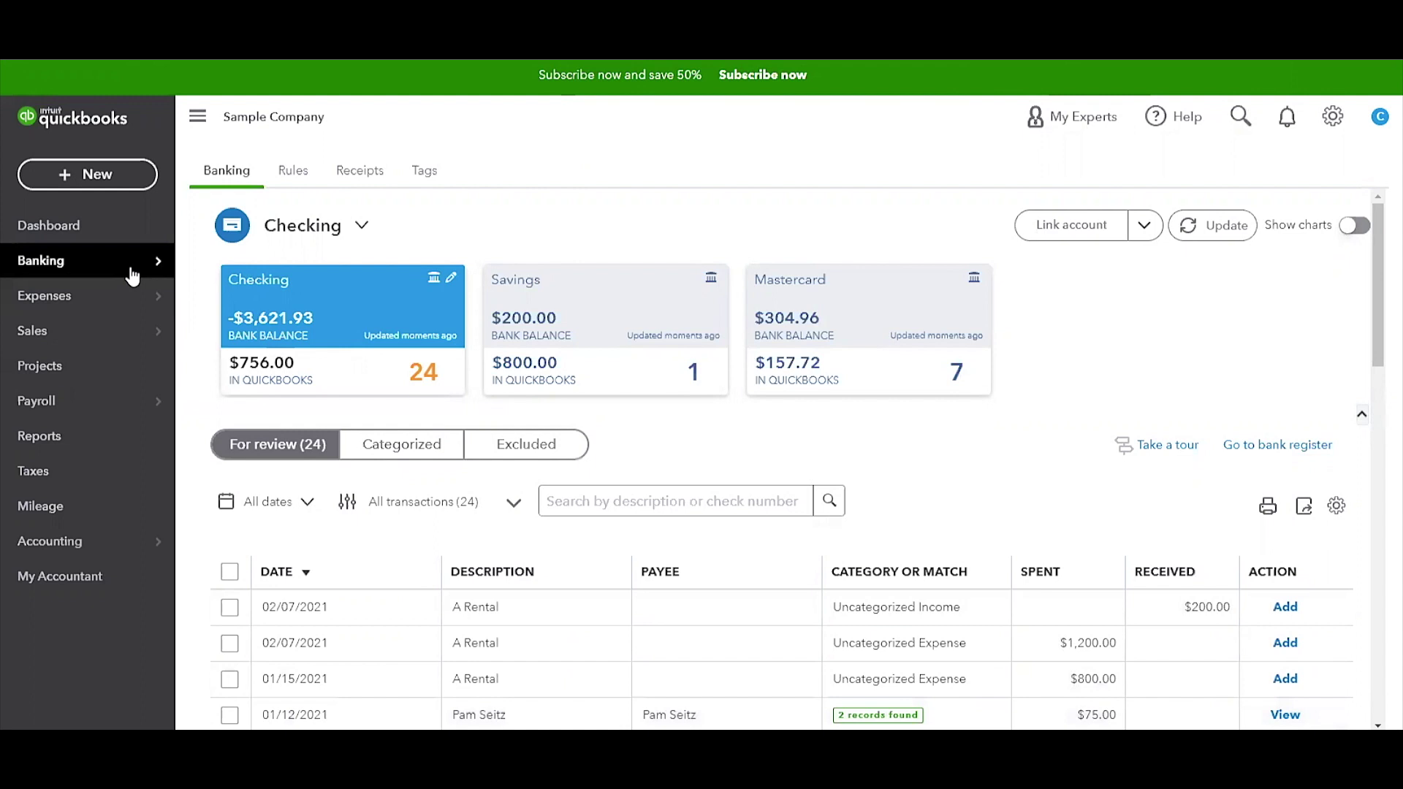
Open check #71 to Cigna Health Care from the Recent Checks list.
mouse_move(155, 296)
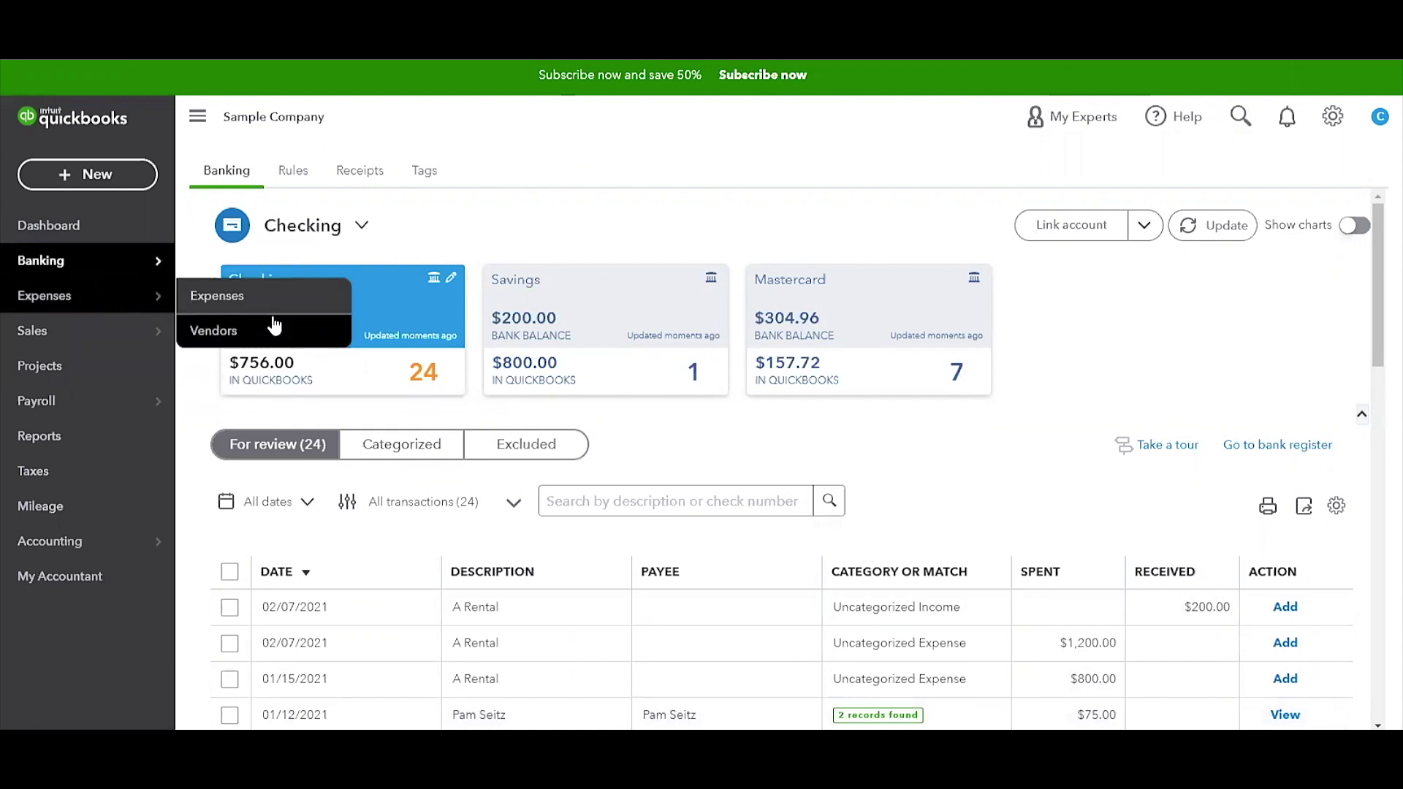
left_click(97, 188)
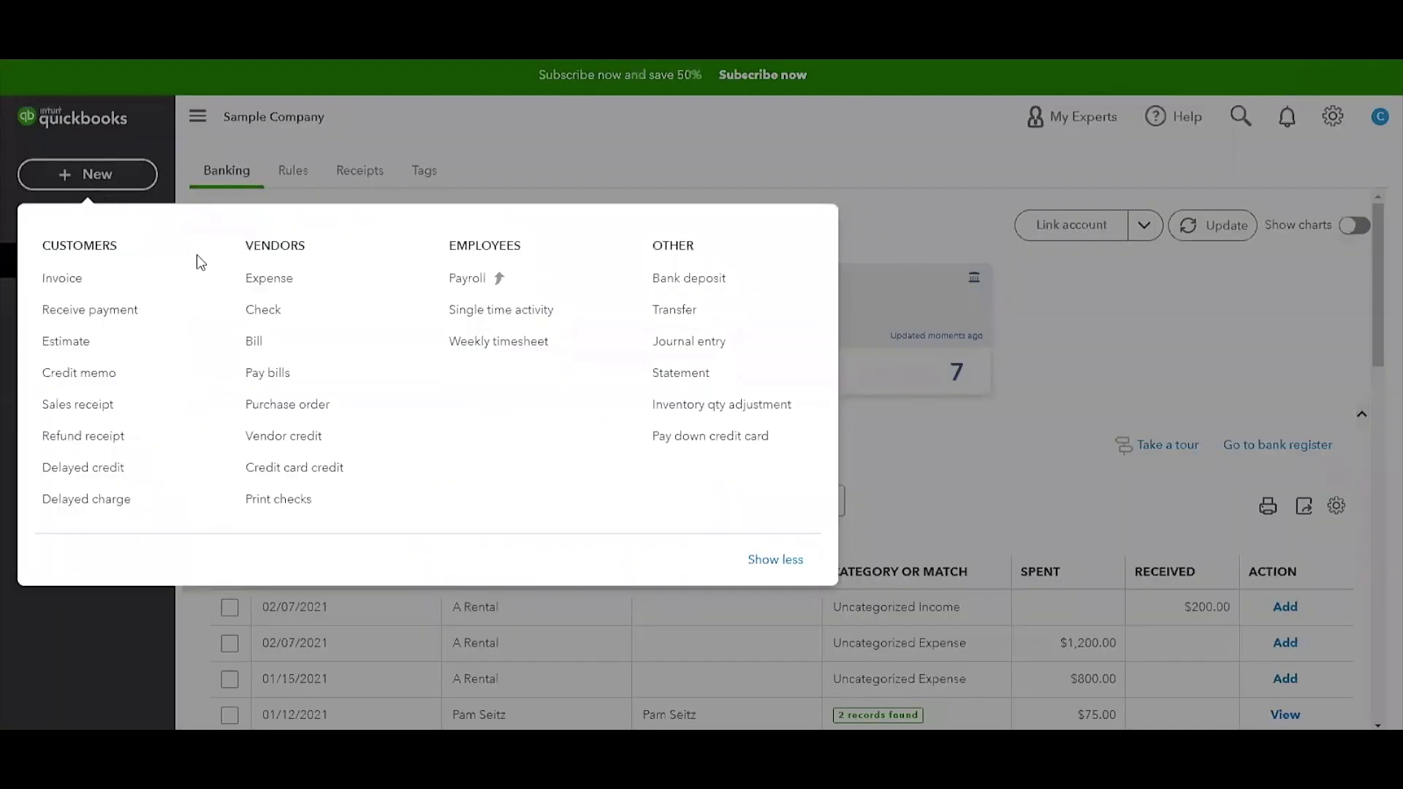
left_click(269, 317)
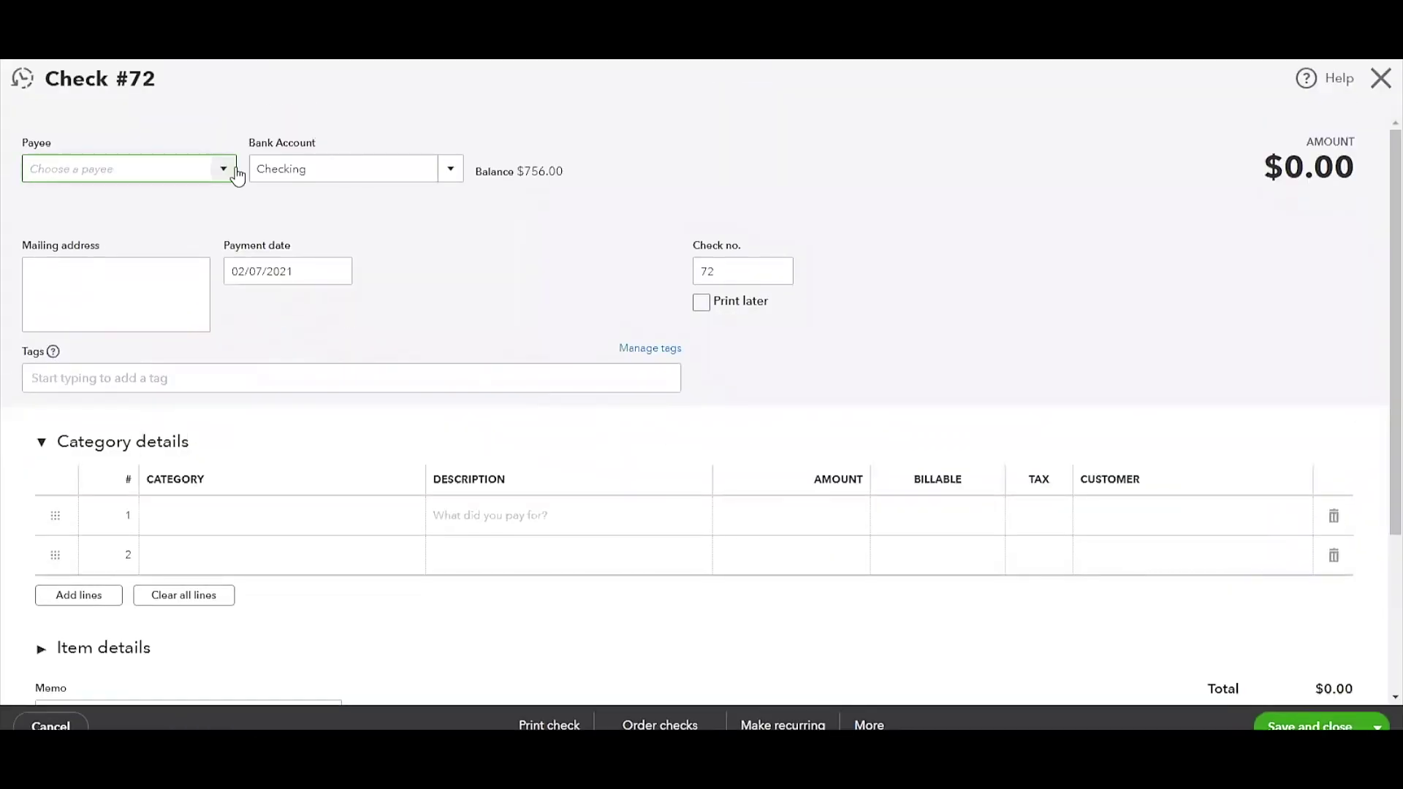
left_click(25, 93)
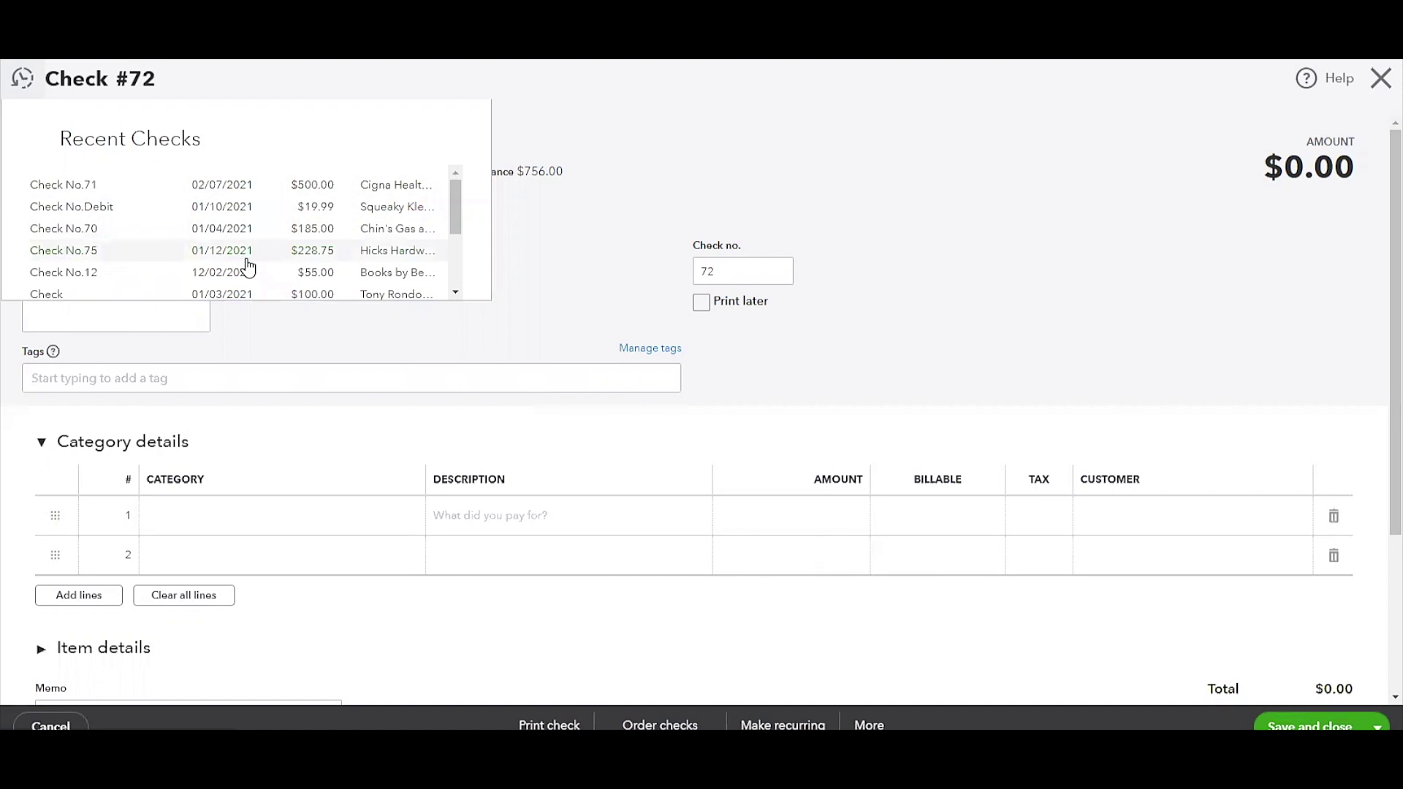
left_click(398, 190)
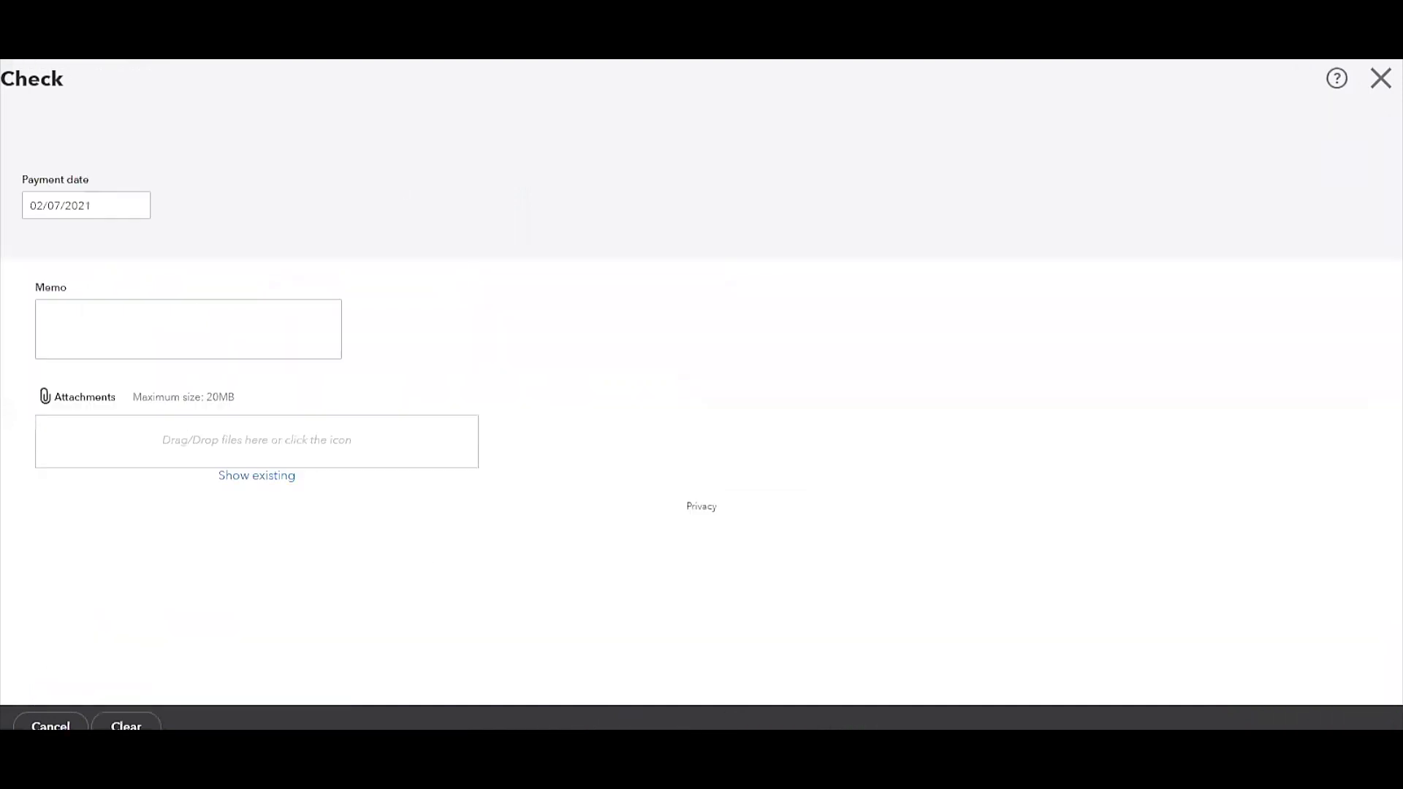
Change the check's category from Insurance:Workers Compensation to Insurance and save.
left_click(333, 518)
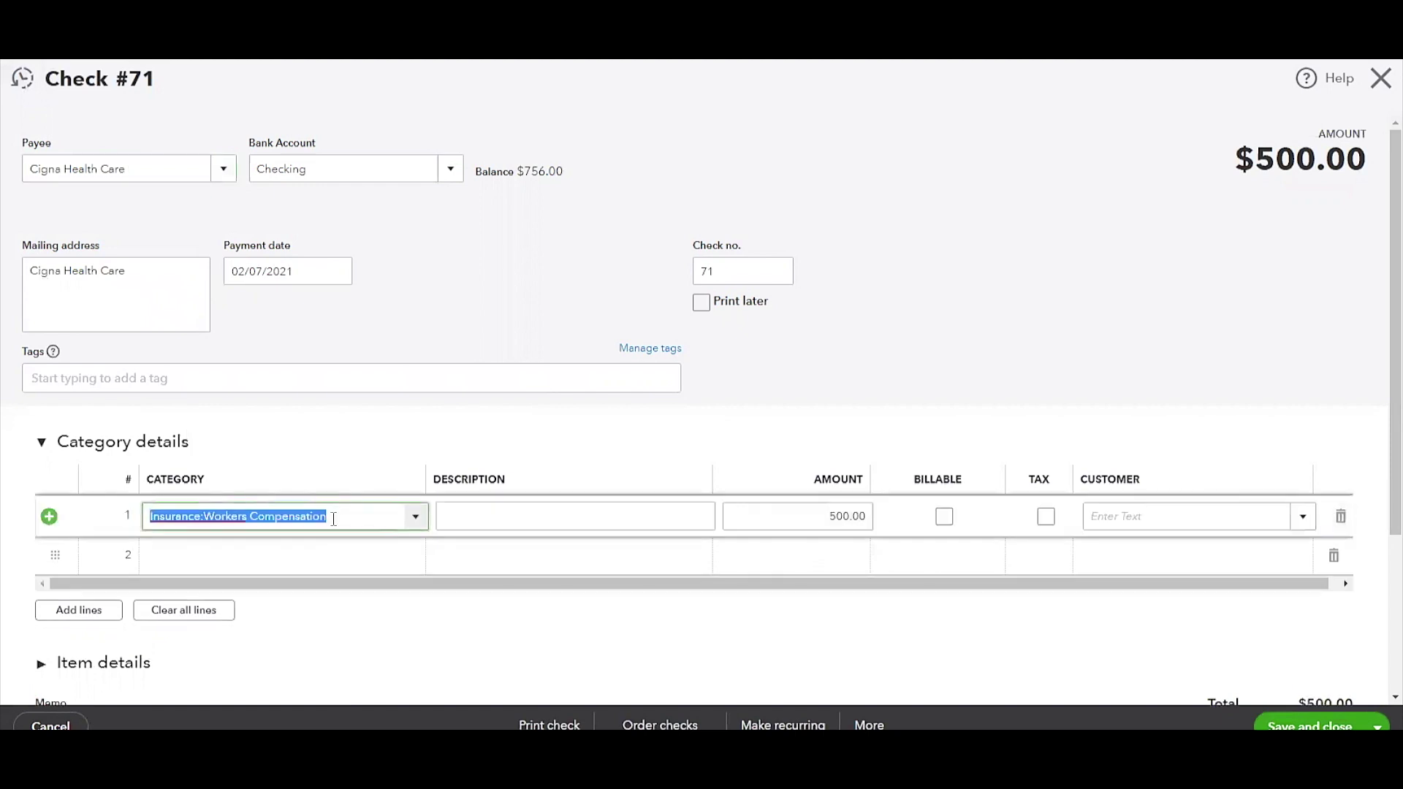
type("insu")
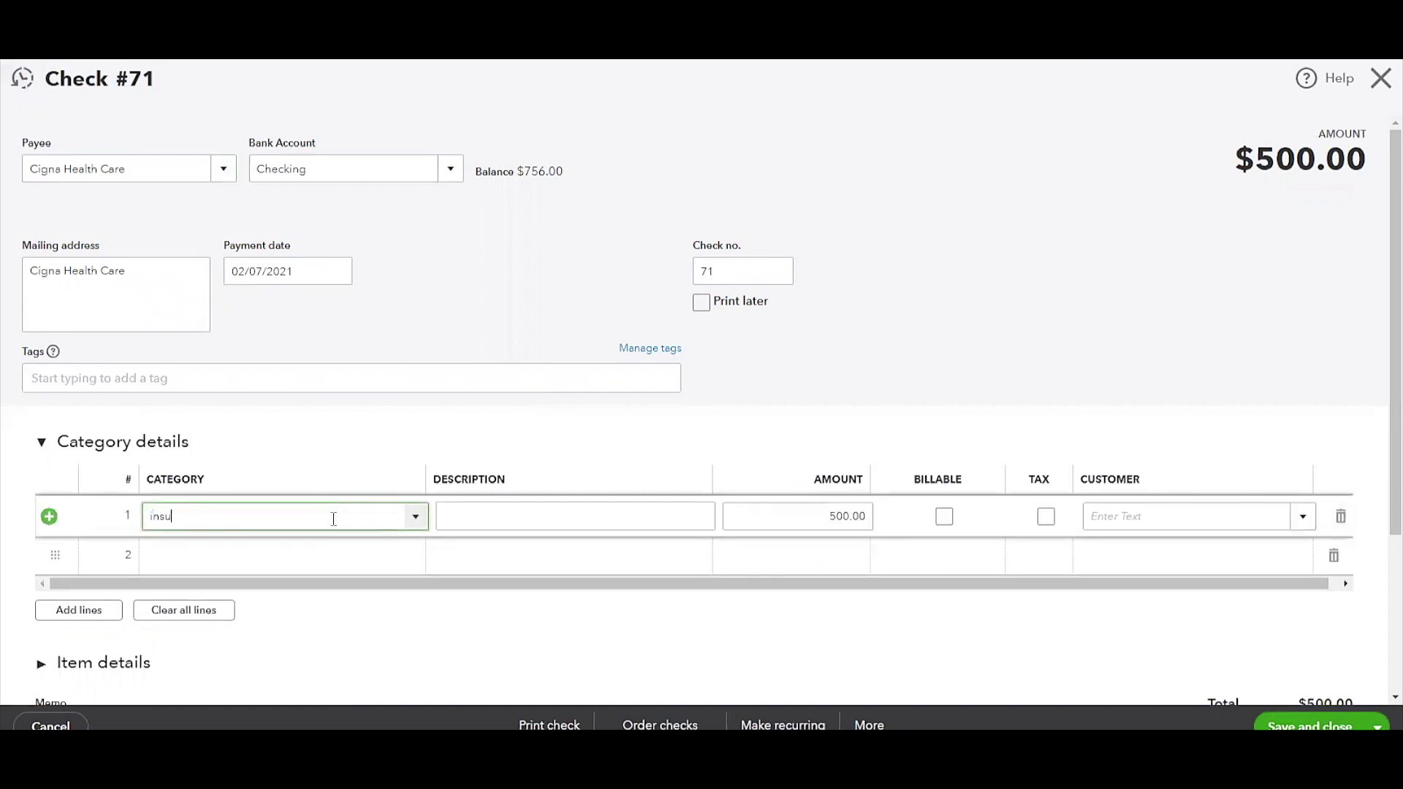
left_click(278, 579)
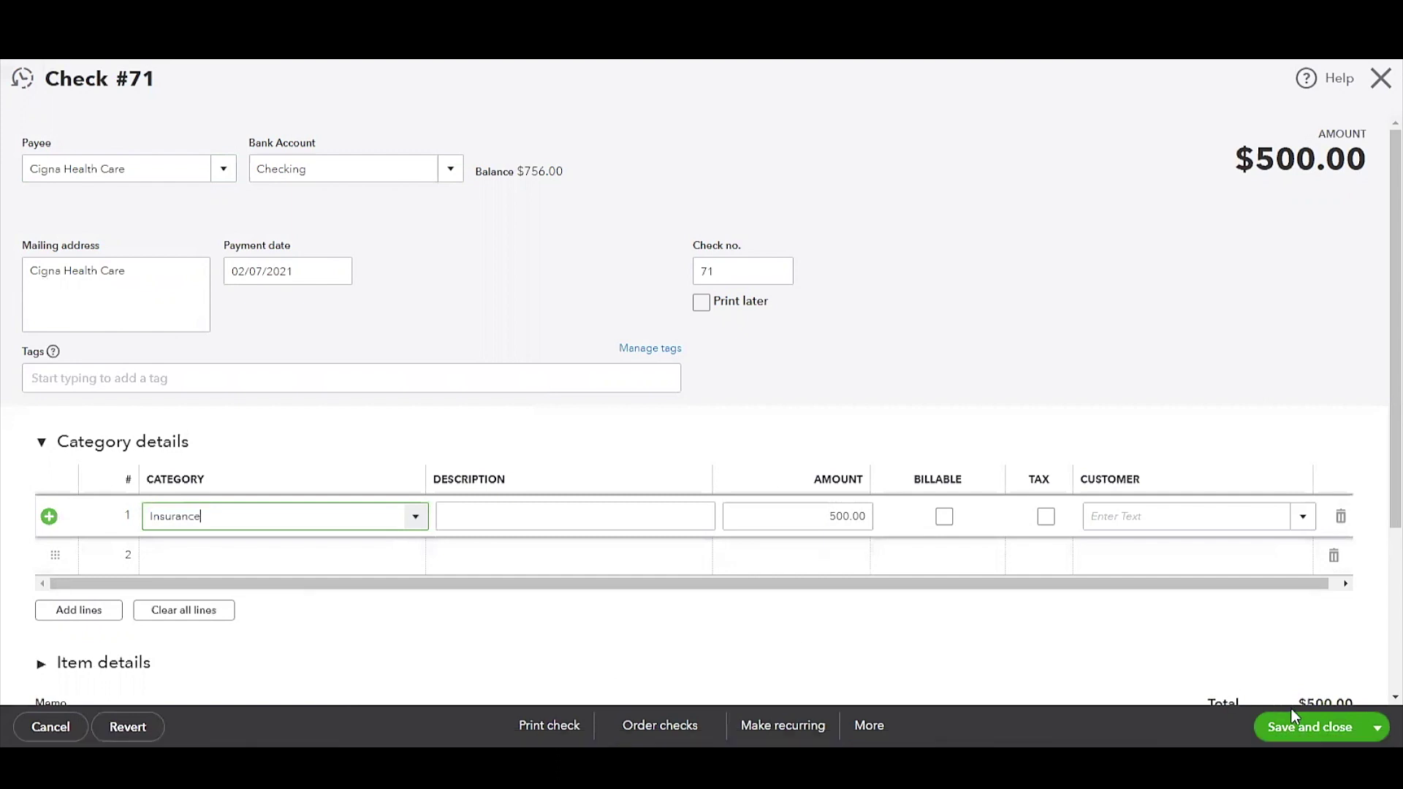
left_click(1339, 738)
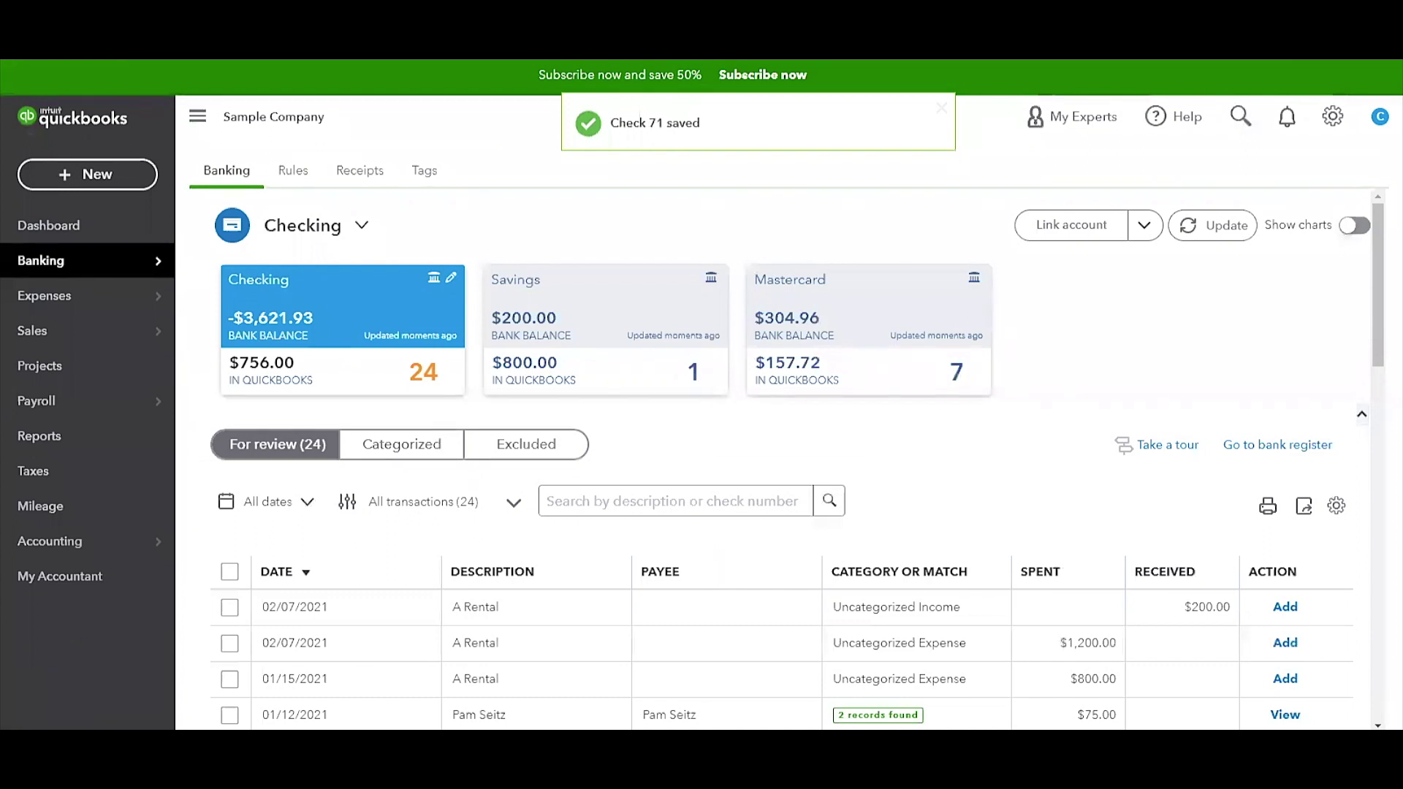
Start a new check and list all 17 checks from Recent Checks, check 71 first.
left_click(135, 182)
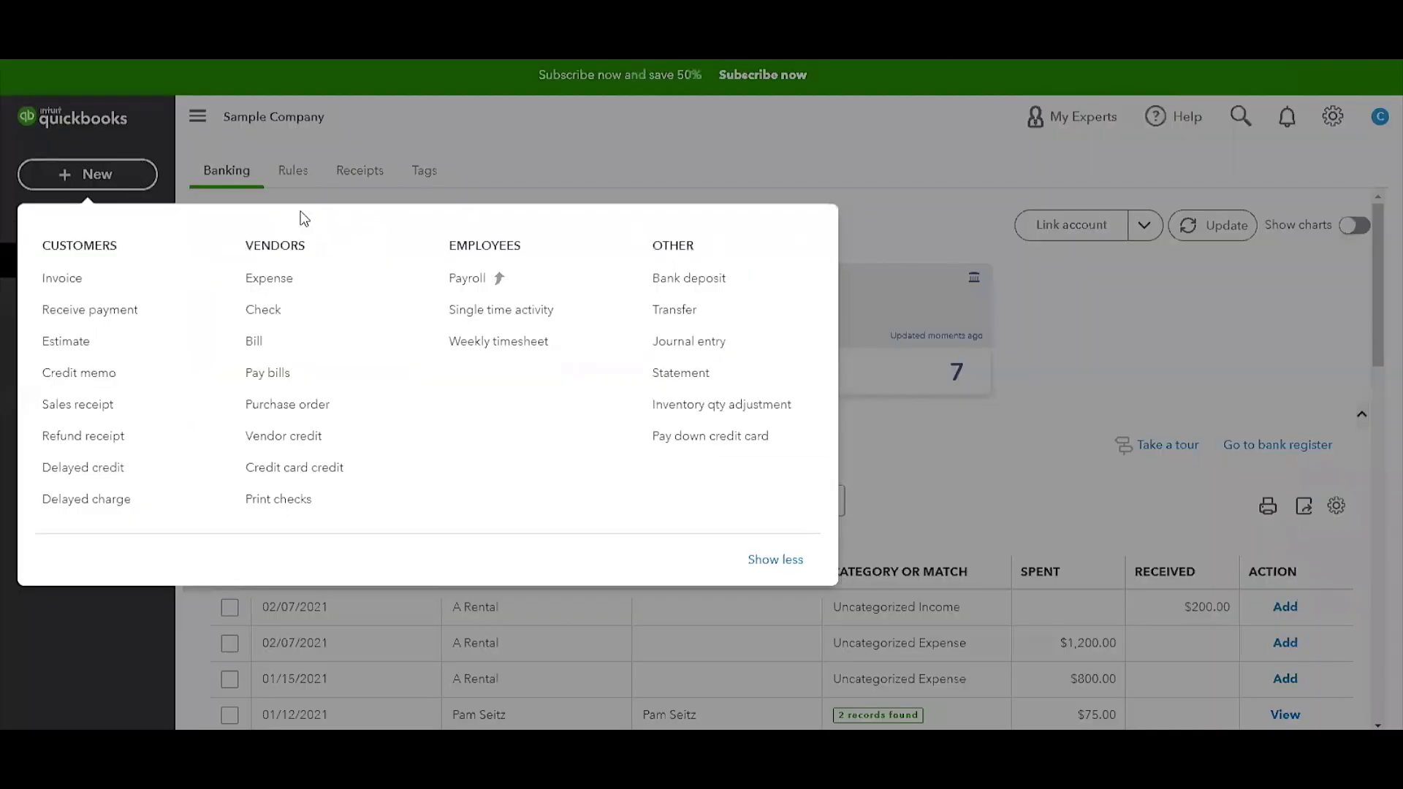
left_click(310, 307)
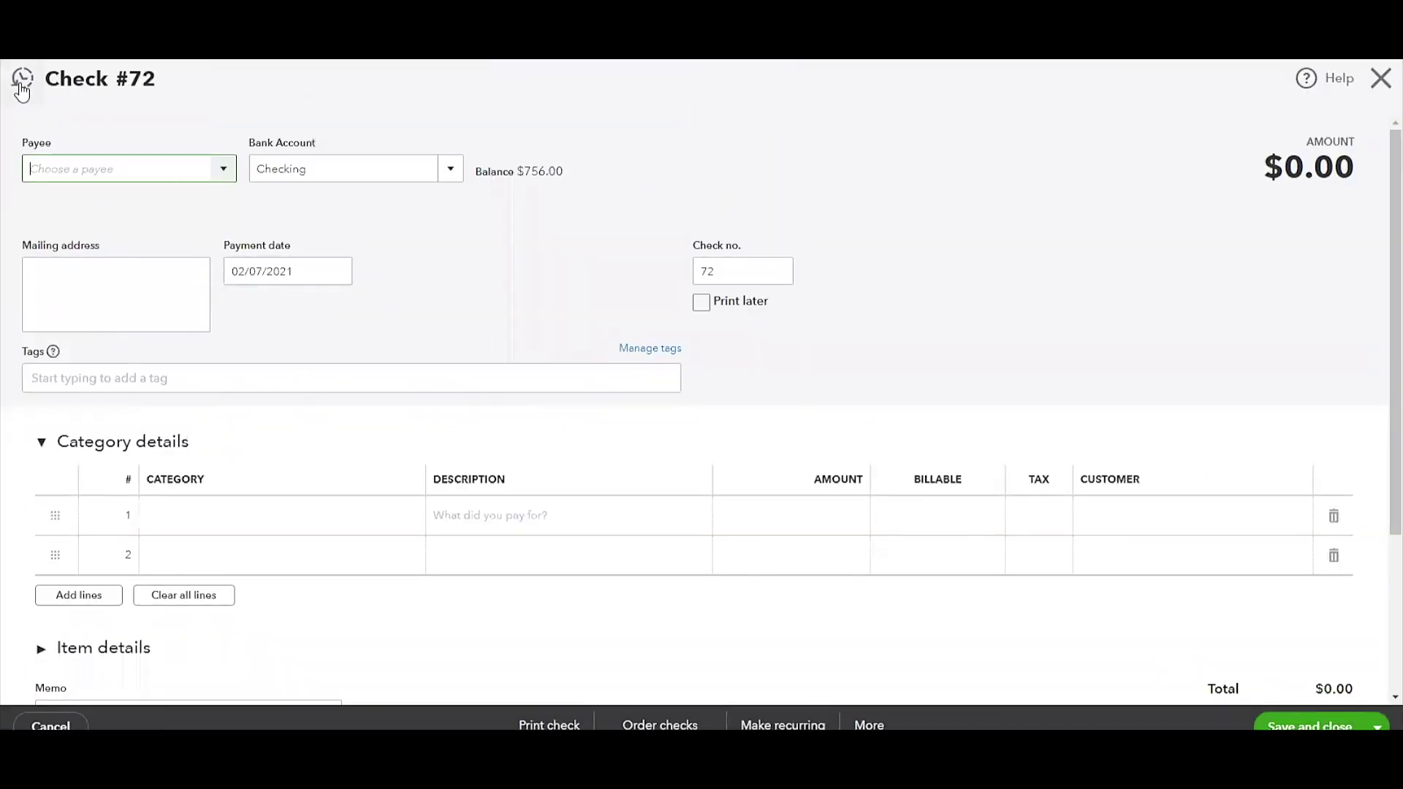
left_click(21, 80)
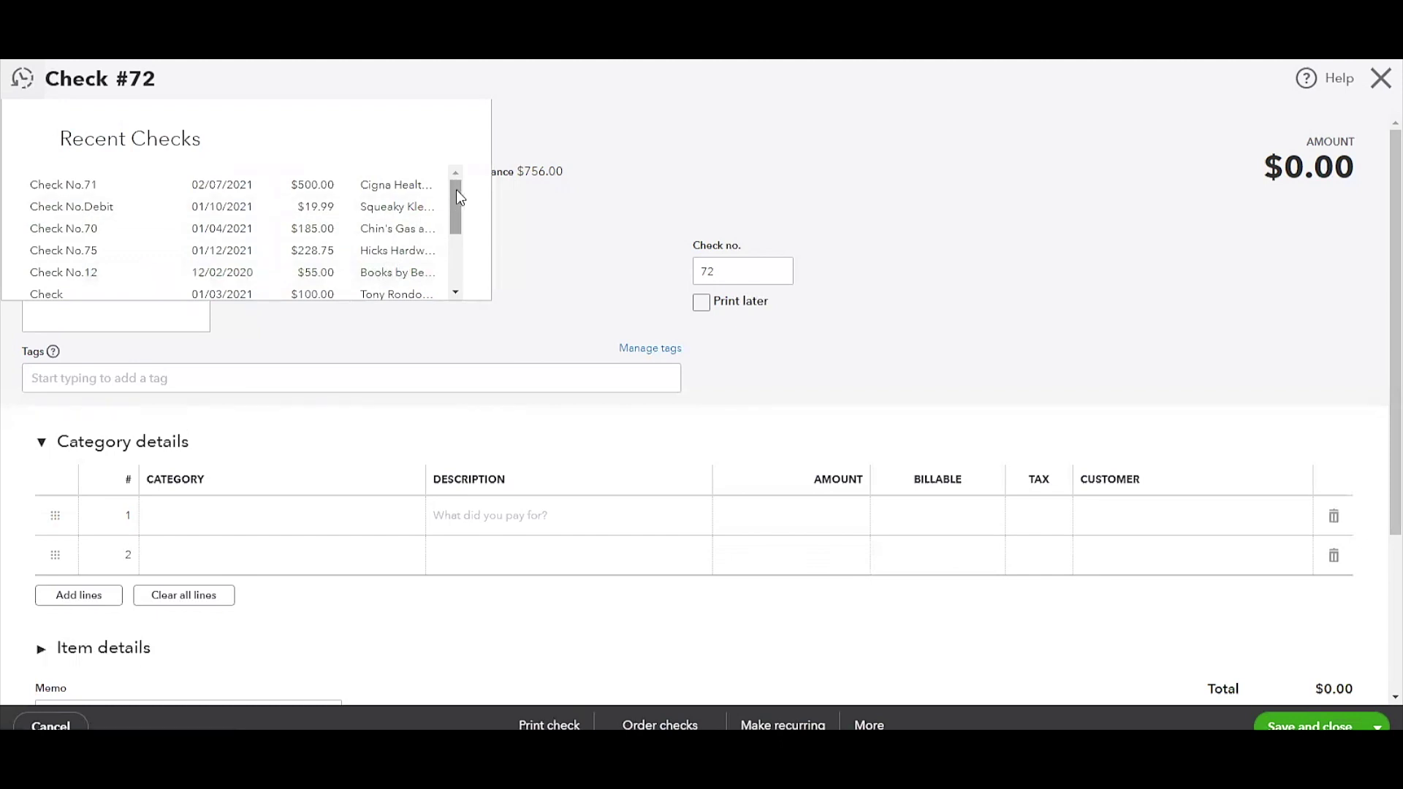
left_click_drag(454, 194, 456, 264)
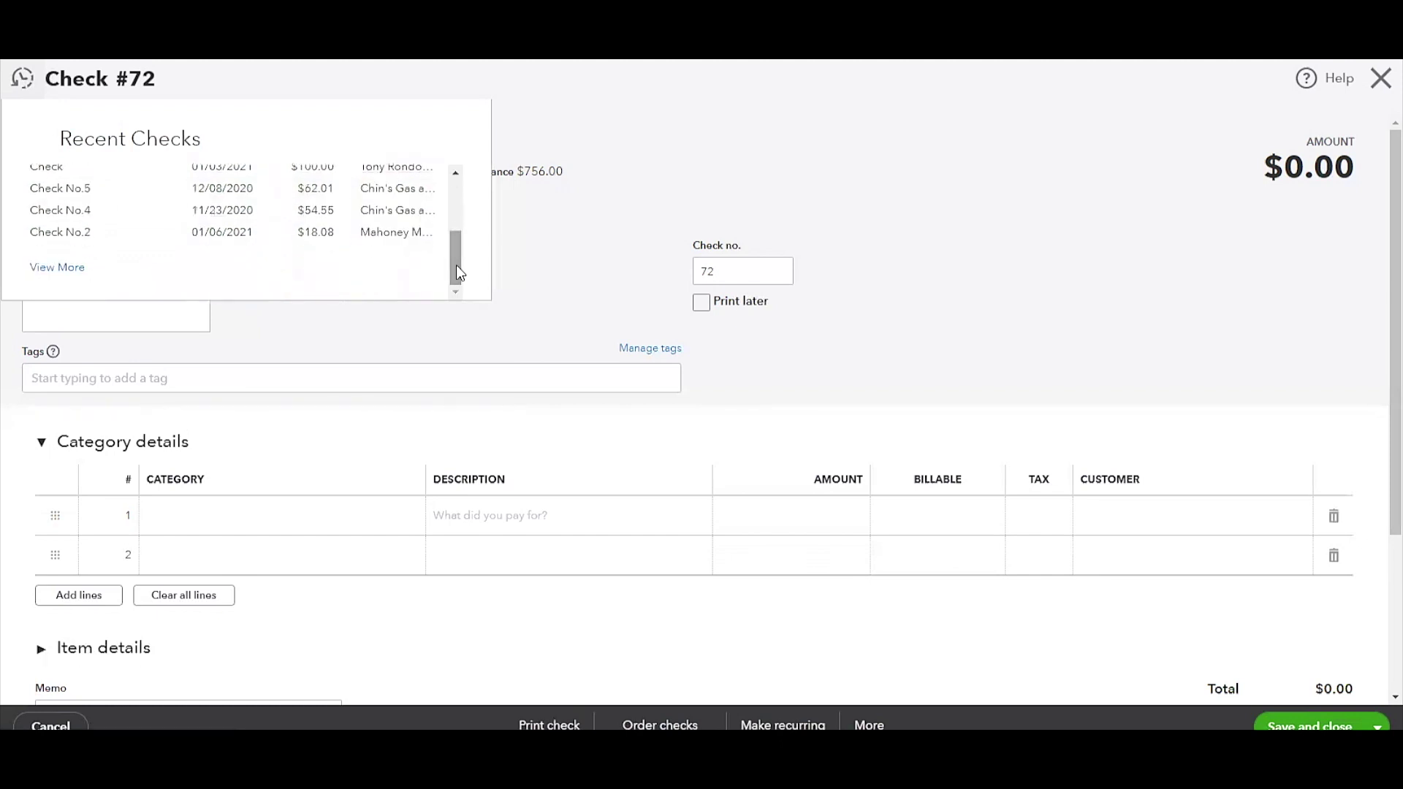
left_click(63, 269)
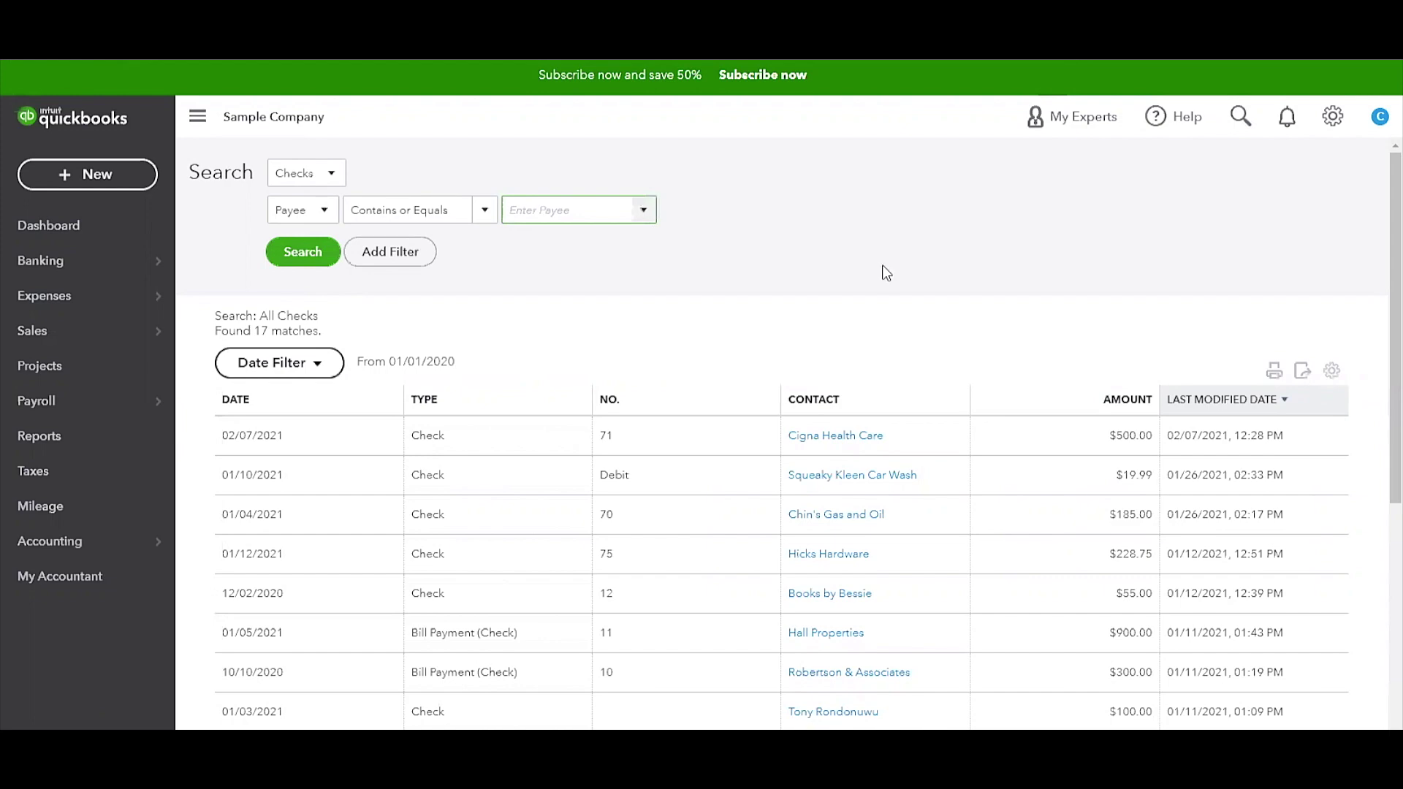
Review check 71's Insurance category, then open the Cigna Health Care vendor page.
scroll(883, 269, "down", 5)
scroll(956, 377, "down", 2)
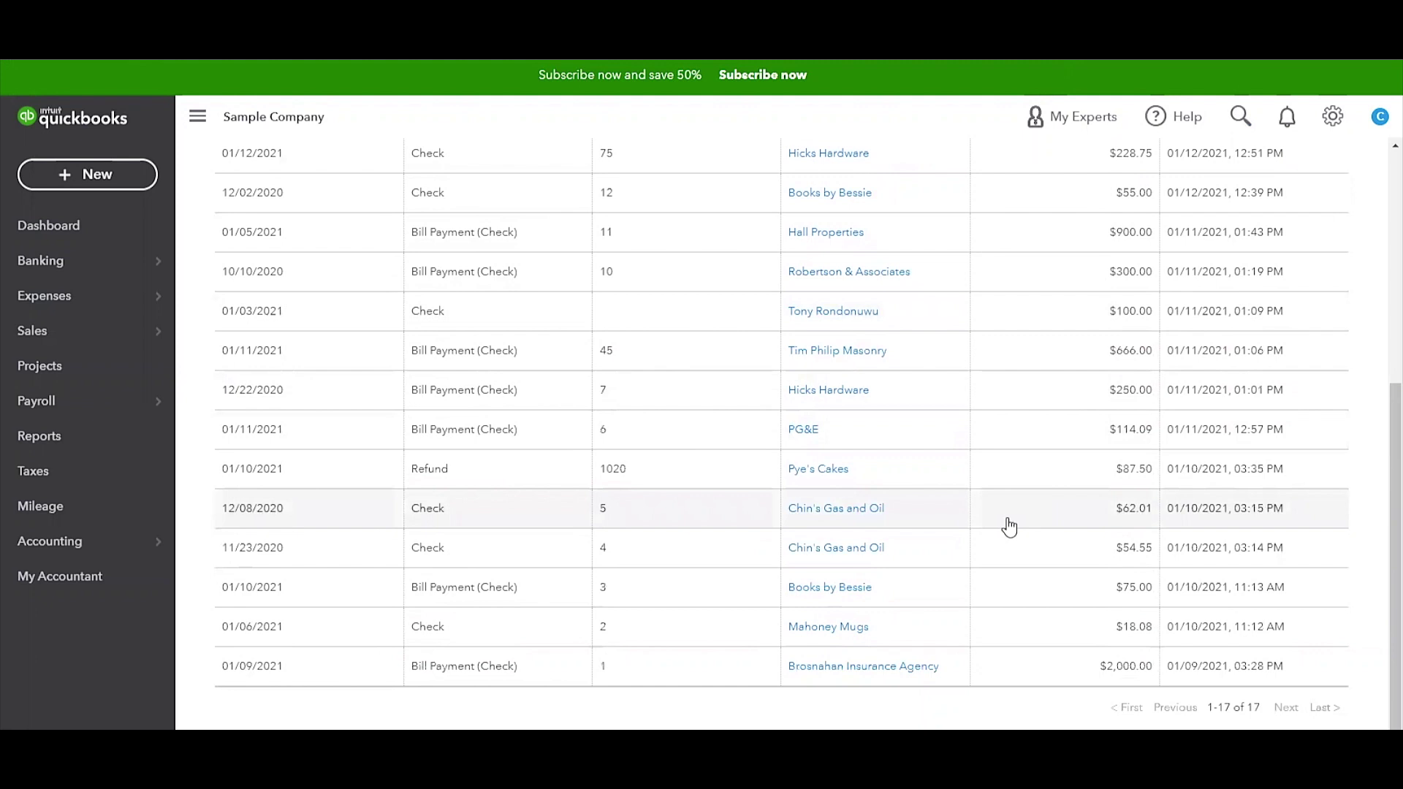
scroll(1009, 526, "up", 7)
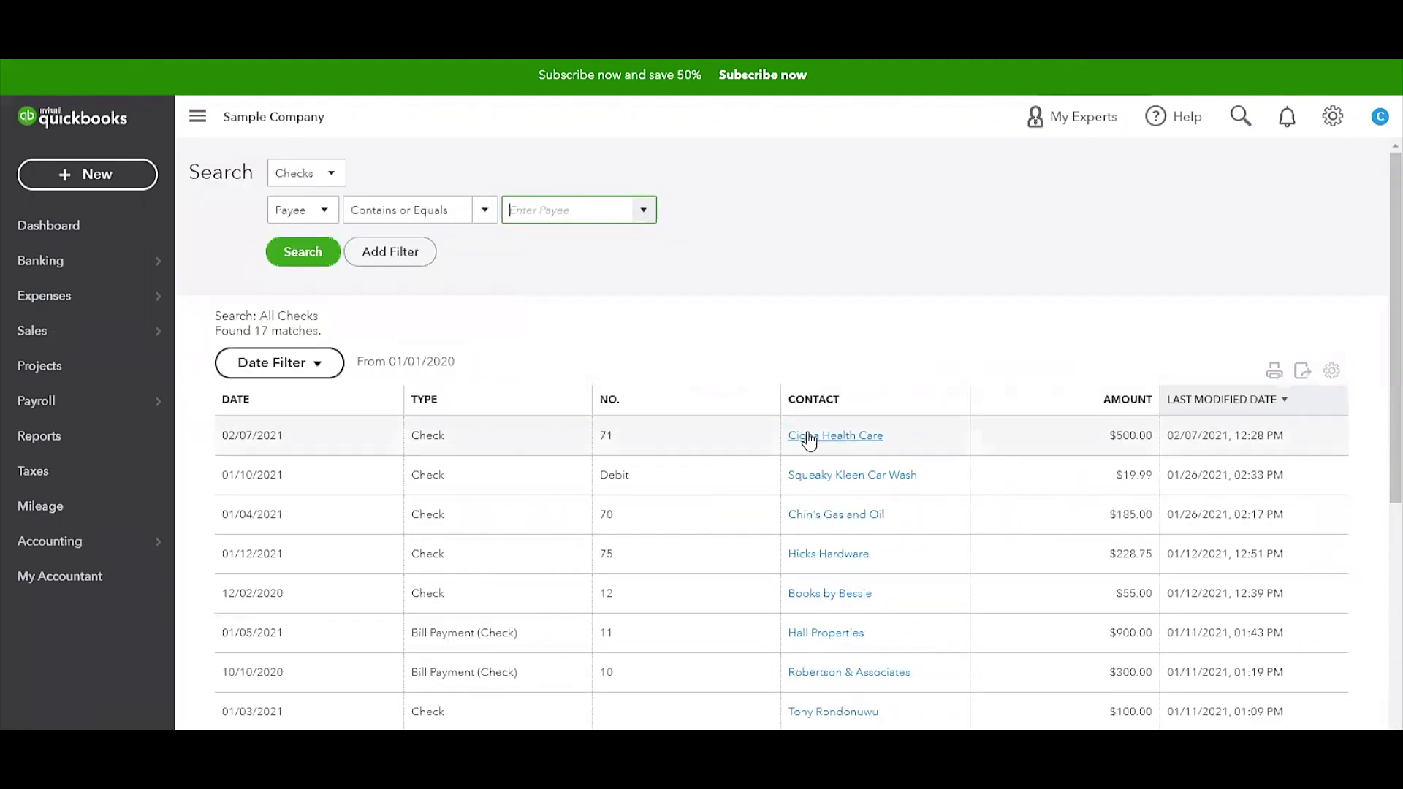
double_click(423, 441)
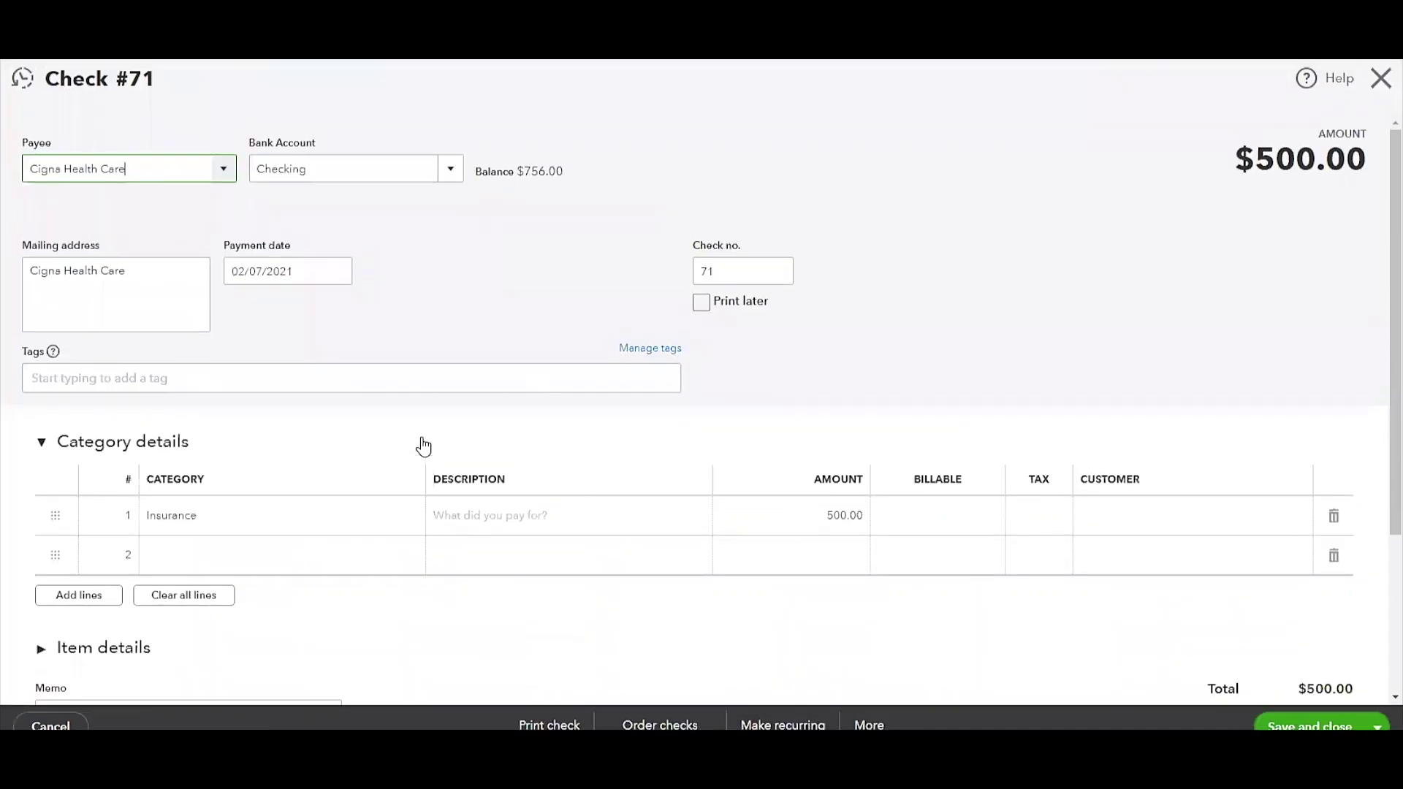
key("Escape")
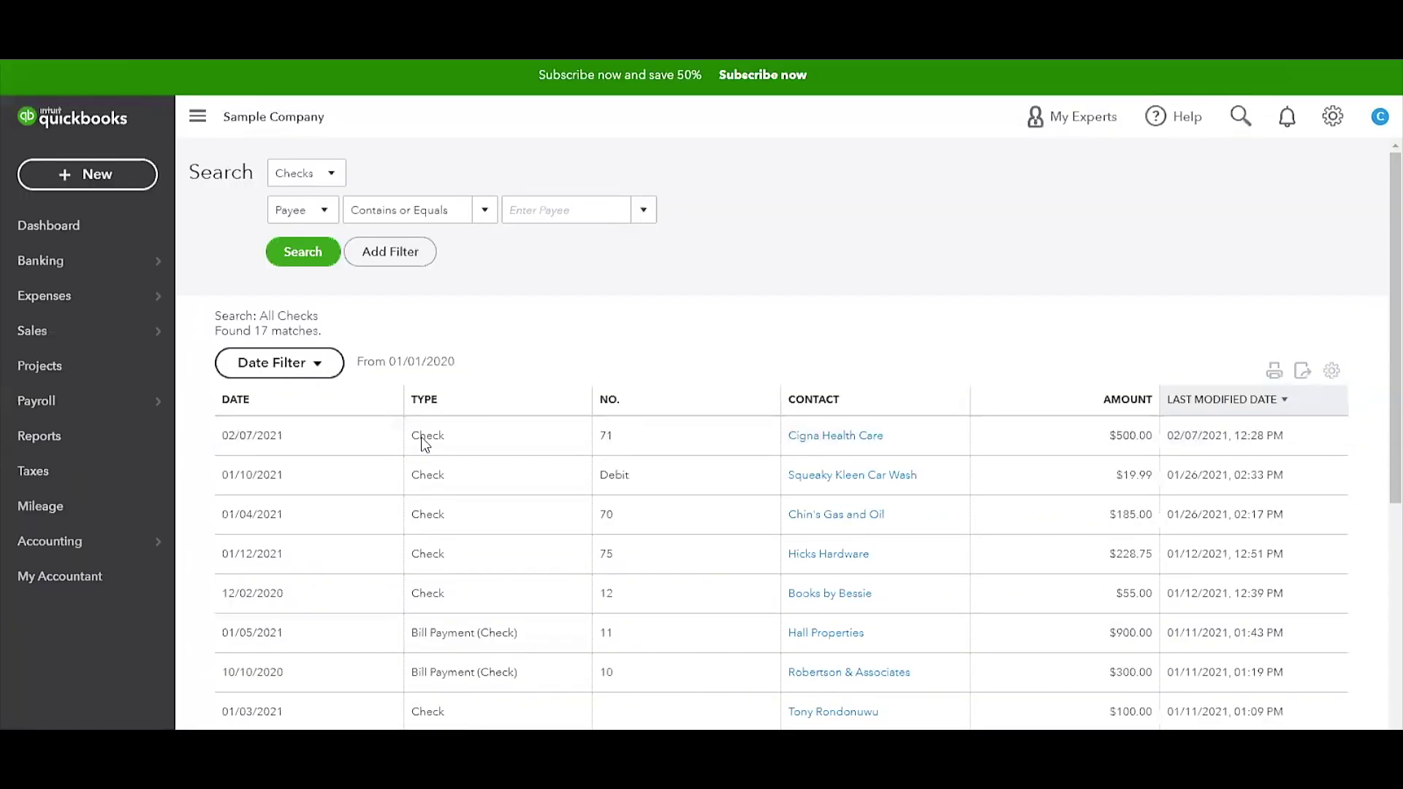
left_click(868, 438)
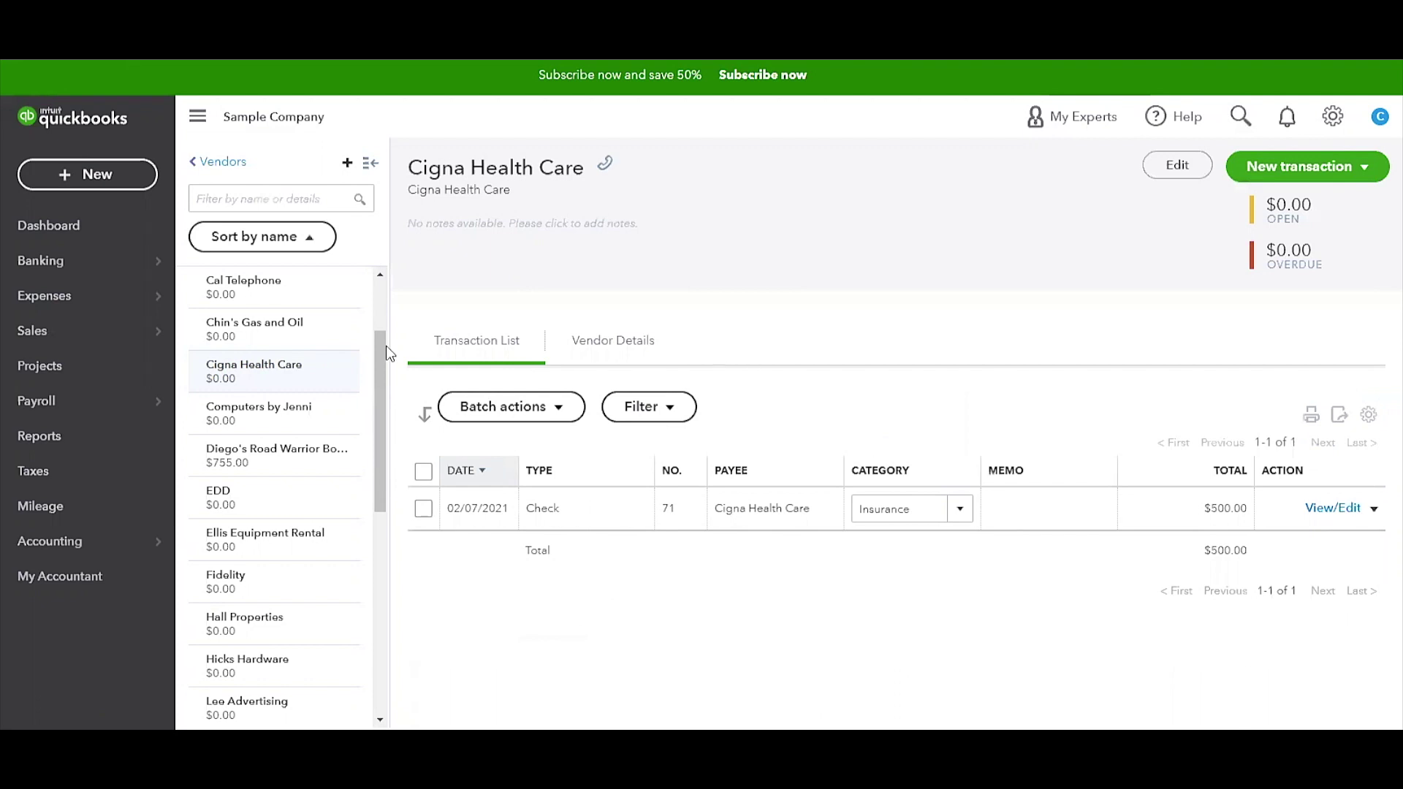
Start a new bank deposit into Checking with two undeposited payments totalling 2062.52.
left_click(88, 176)
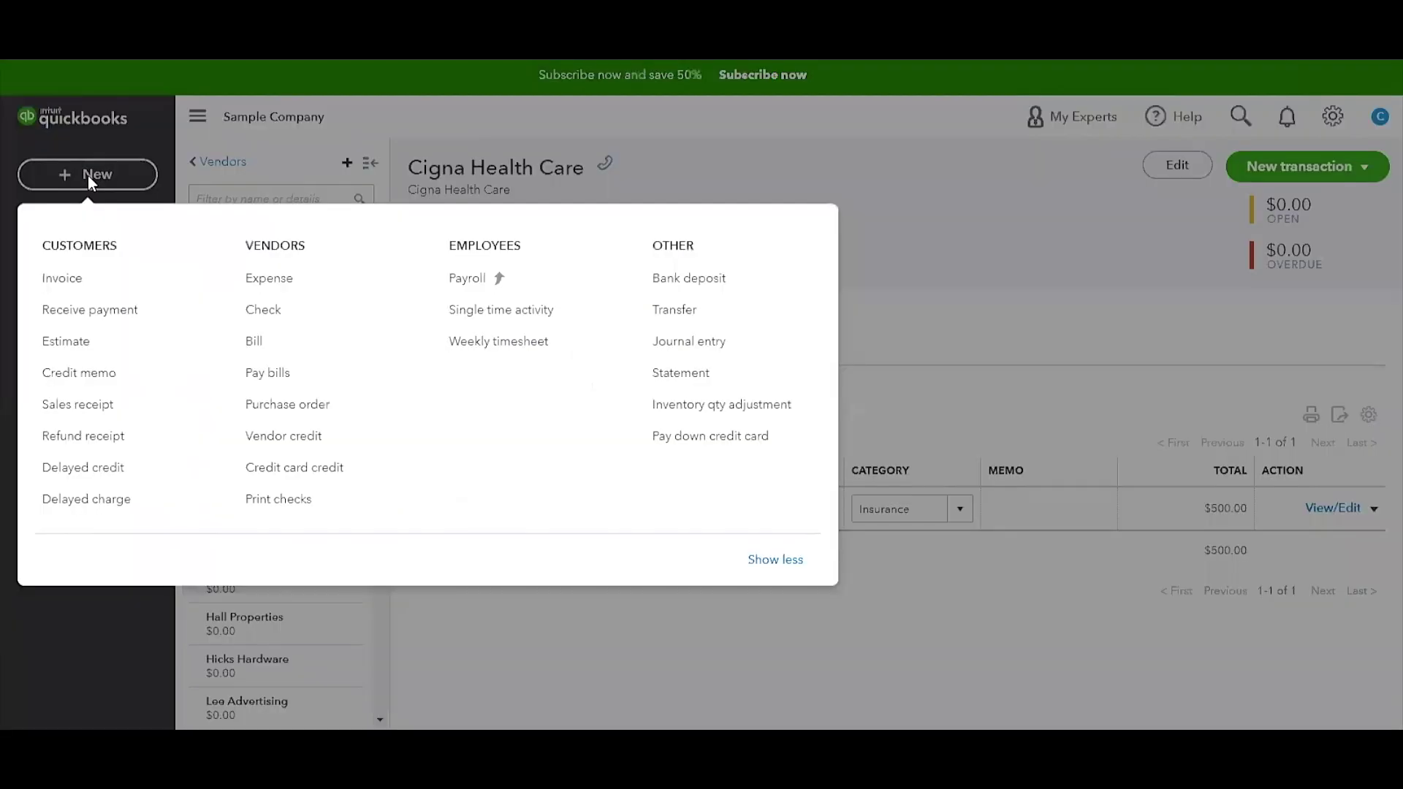
left_click(691, 281)
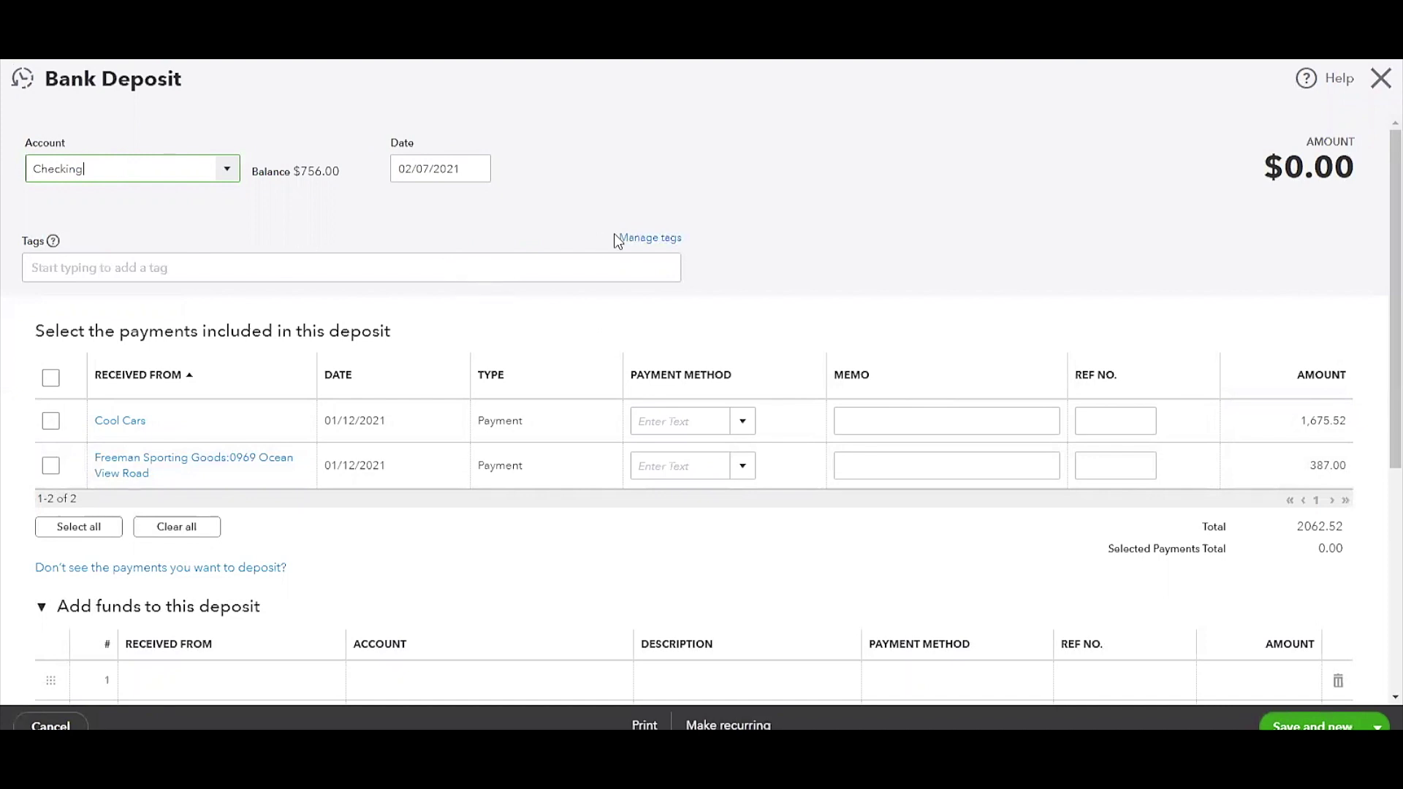
From the Recent Deposits list, view all 6 deposits since 01/01/2020 as a search.
left_click(9, 85)
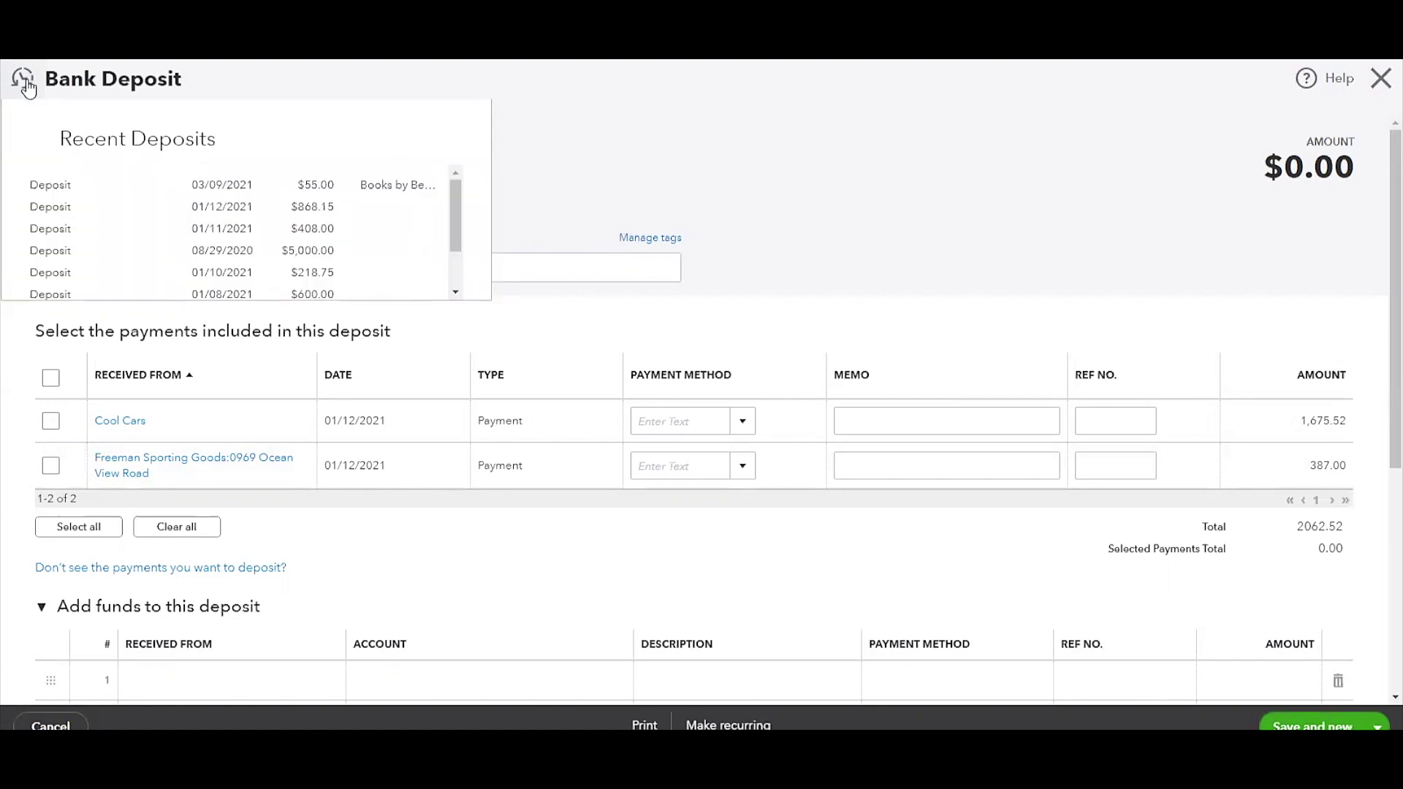
left_click_drag(456, 184, 453, 219)
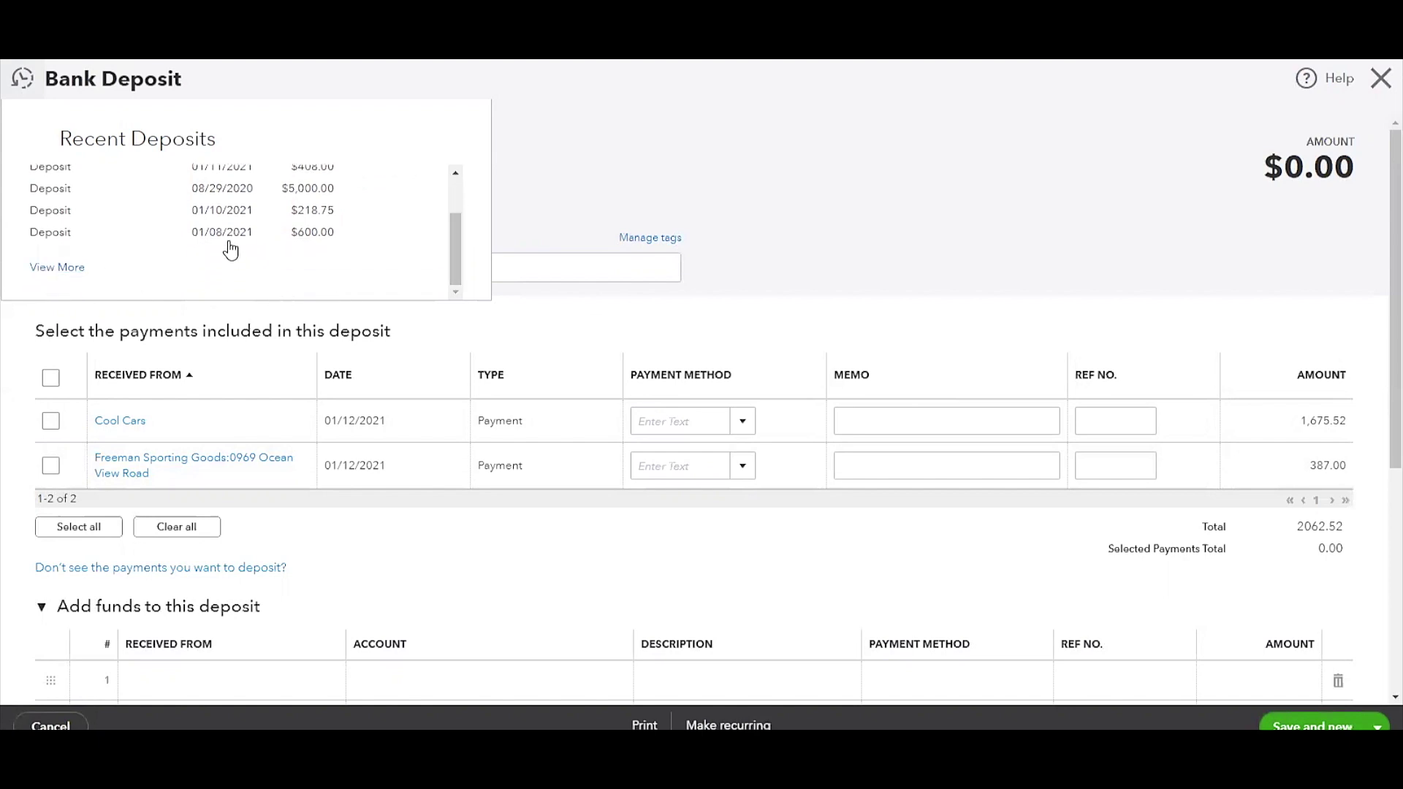
left_click(45, 277)
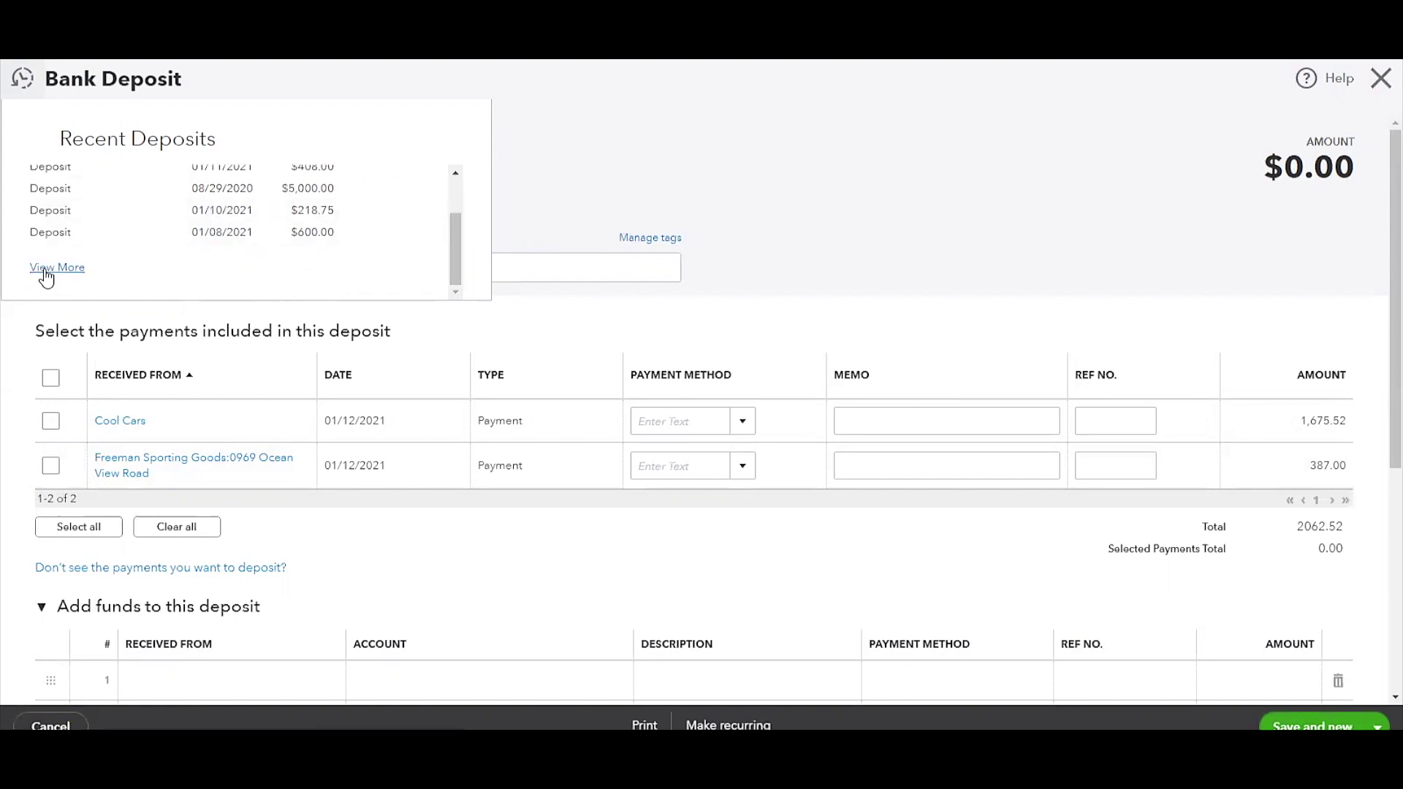